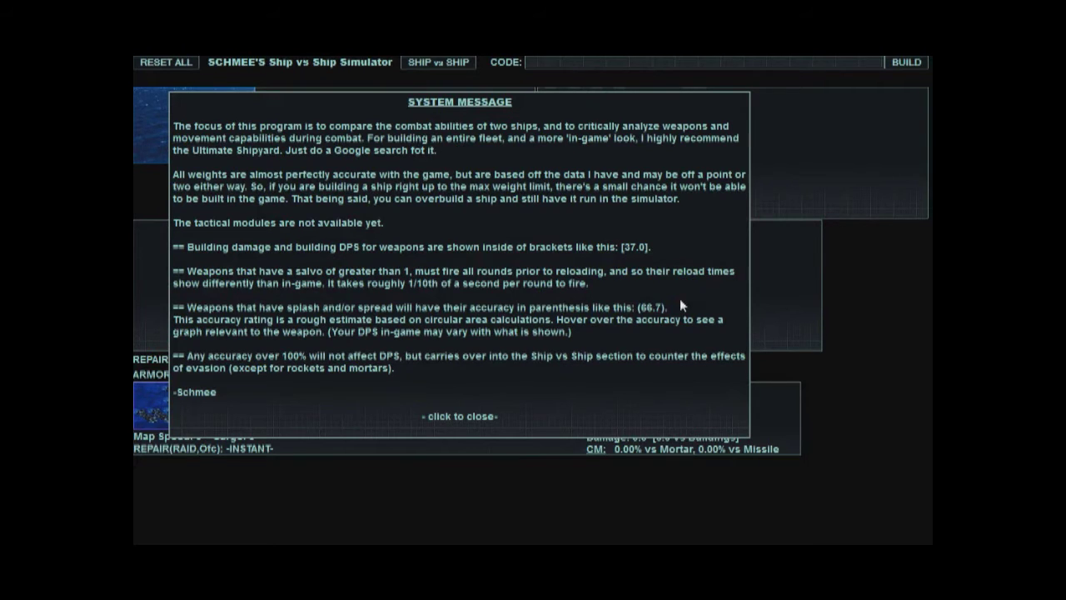
Step: Dismiss the system message, choose the Sea Wolf hull and fit the level III special giving +75% ballistic reload and +35% ballistic range
click(481, 243)
click(212, 134)
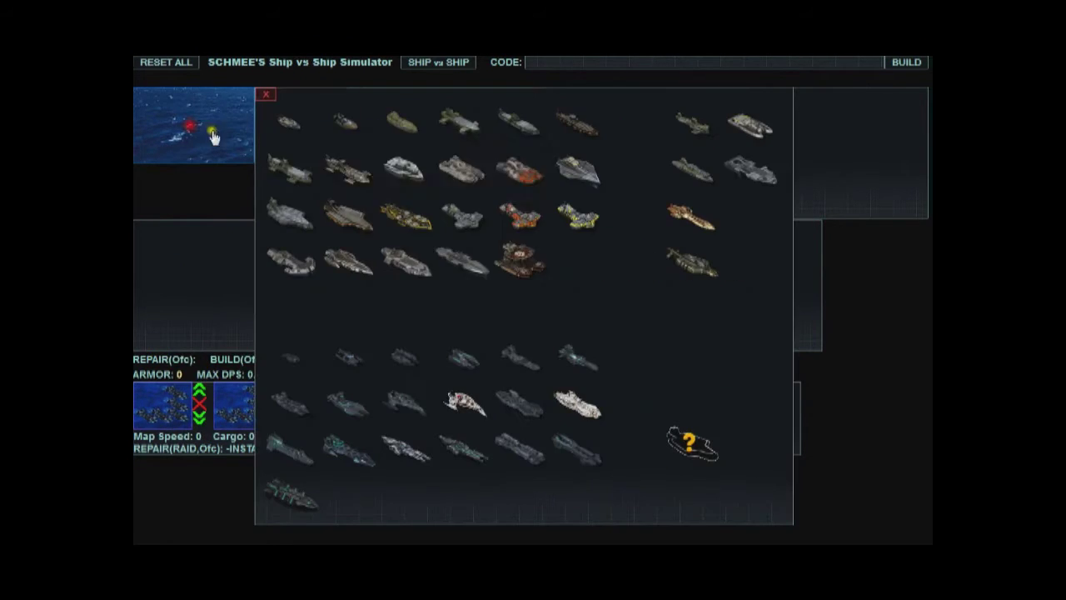
click(403, 174)
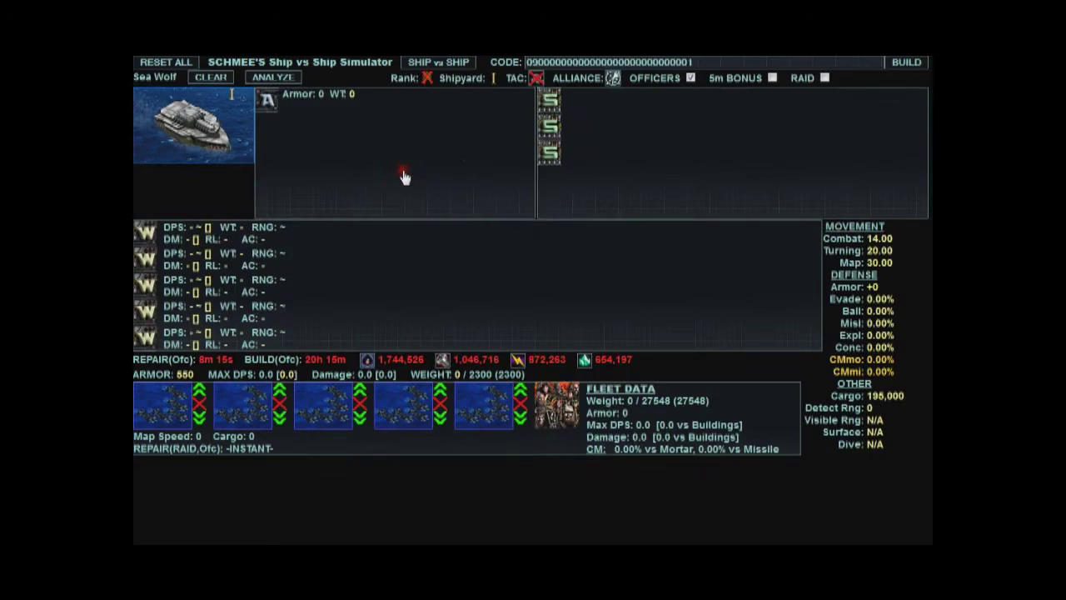
click(553, 108)
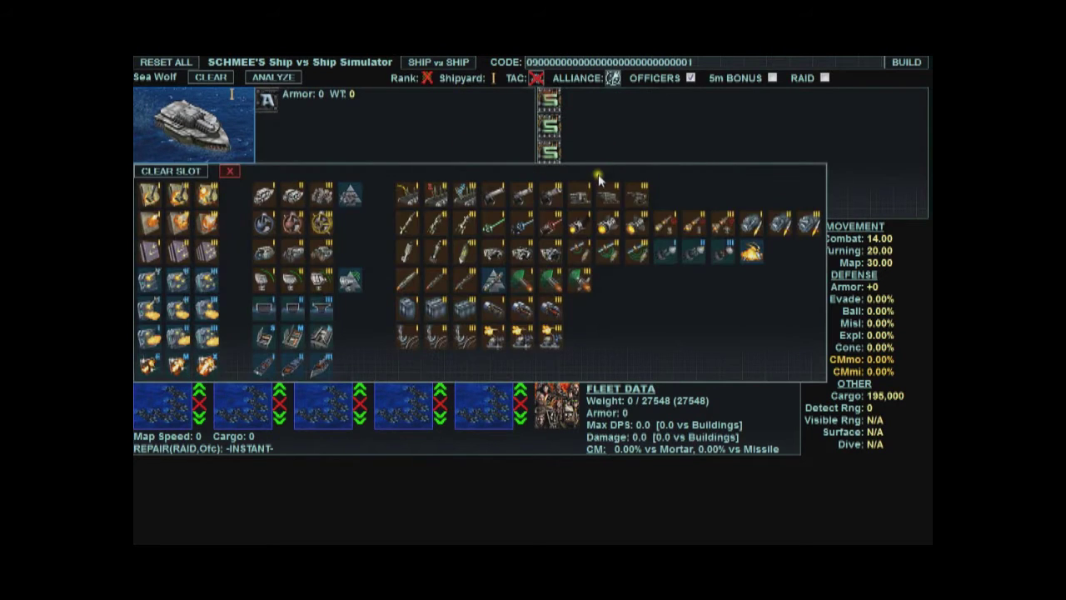
click(621, 212)
Step: Fit Thud Cannon IV in all five weapon slots and a level IV armor plate giving 2156 armor
click(254, 233)
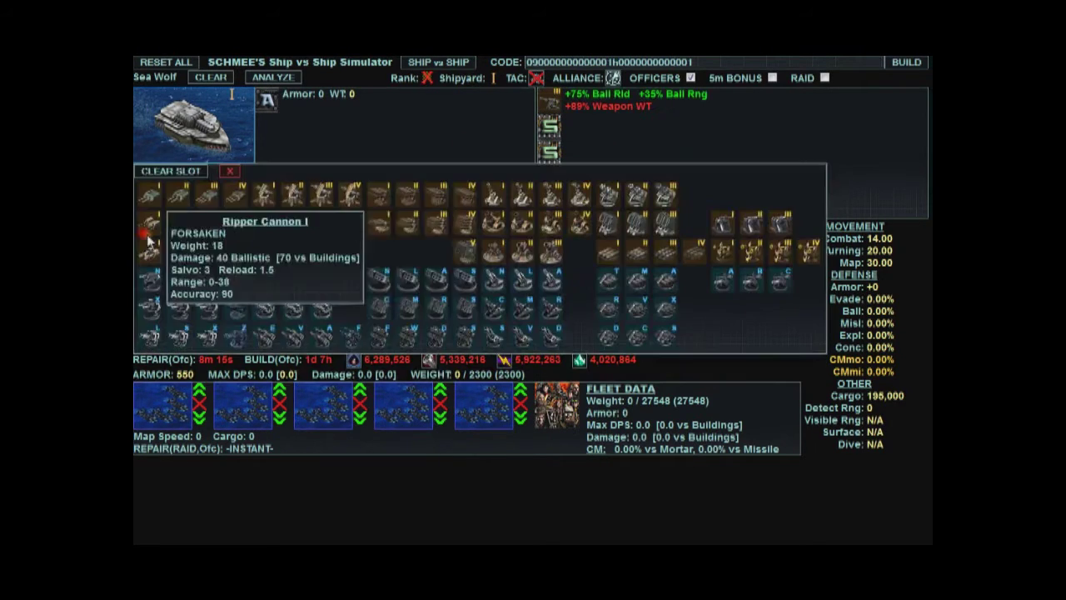
click(238, 197)
click(146, 254)
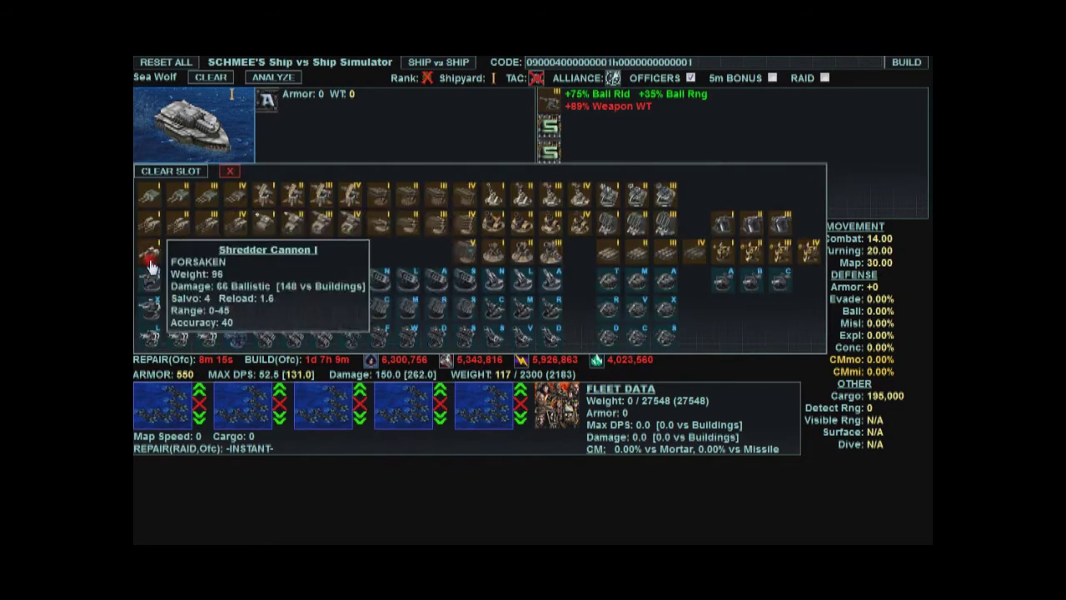
click(237, 197)
click(146, 283)
click(238, 197)
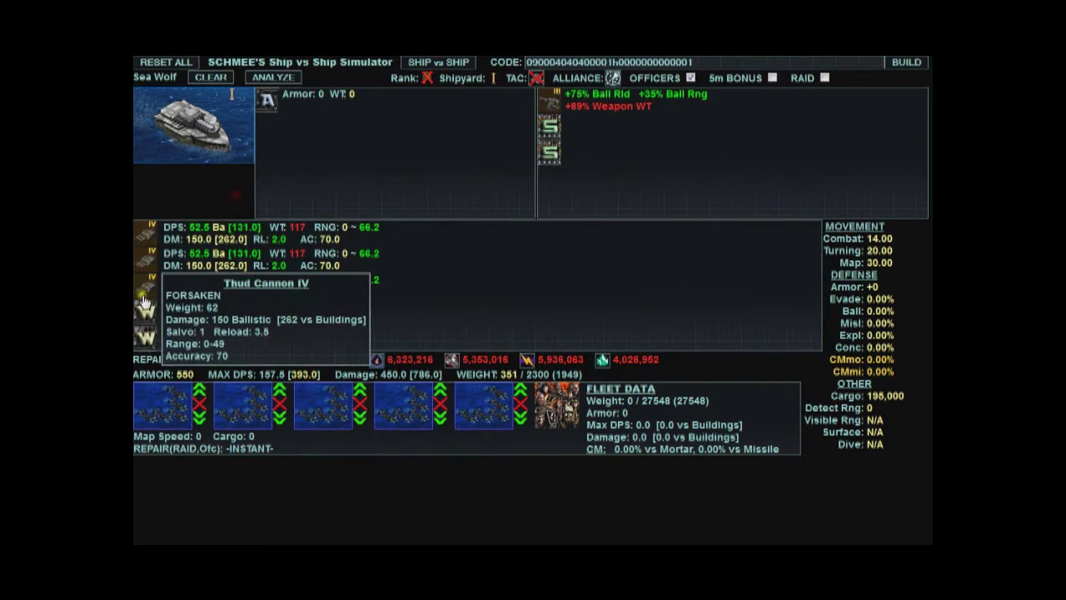
click(146, 310)
click(238, 200)
click(148, 335)
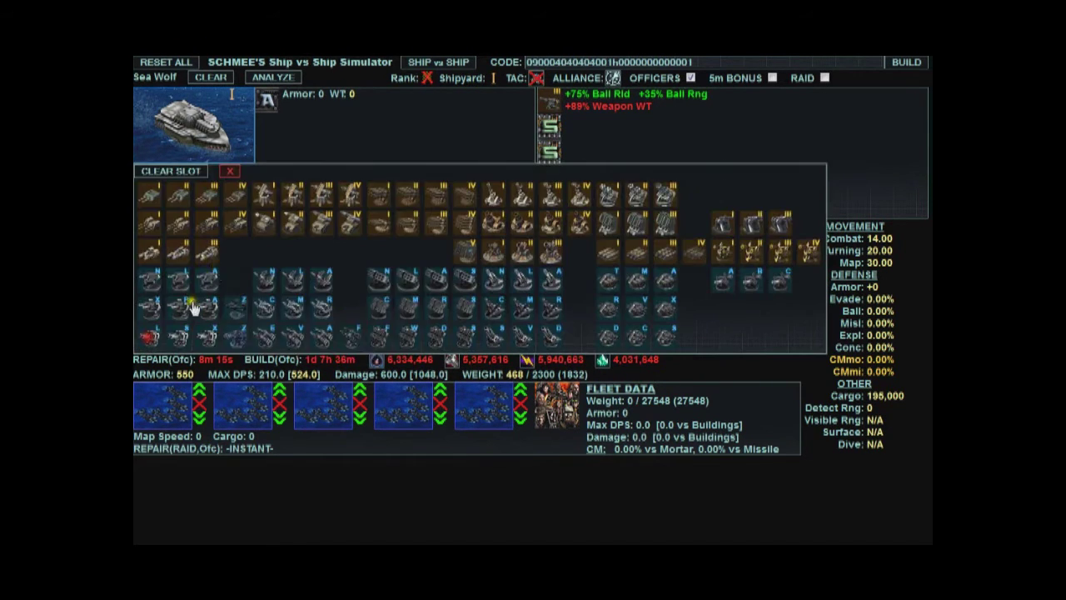
click(237, 200)
click(267, 100)
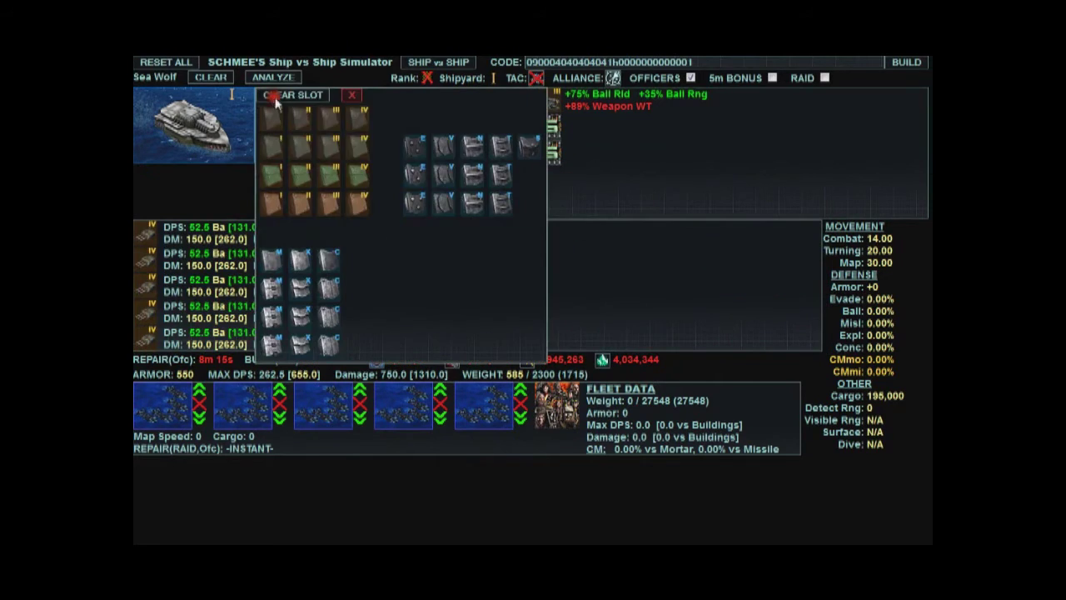
click(369, 199)
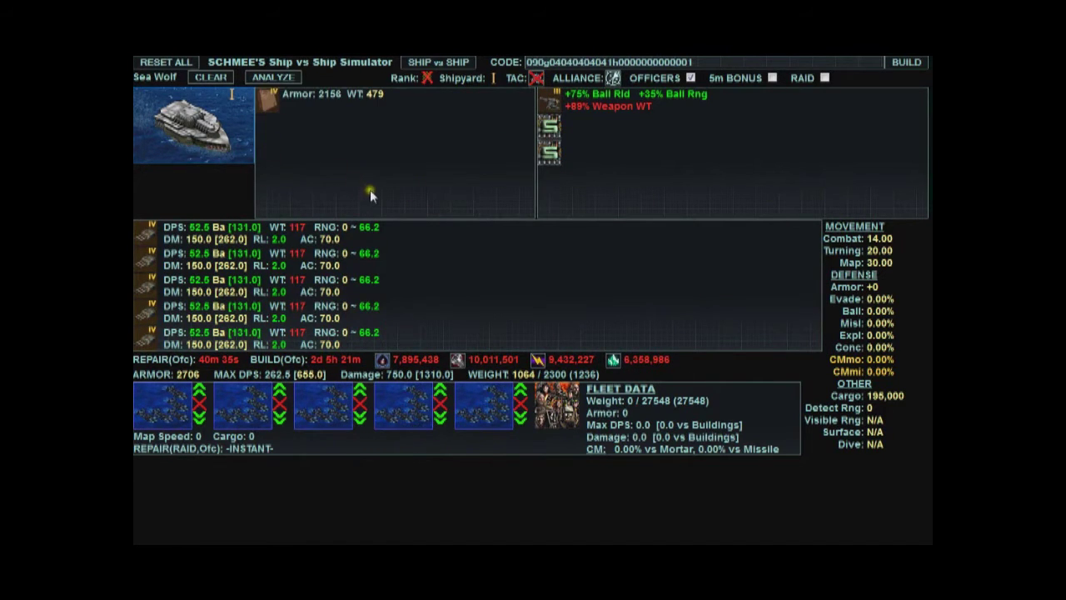
Step: Import the cannon-armed Sea Wolf as the red ship in the ship-versus-ship comparison
click(440, 65)
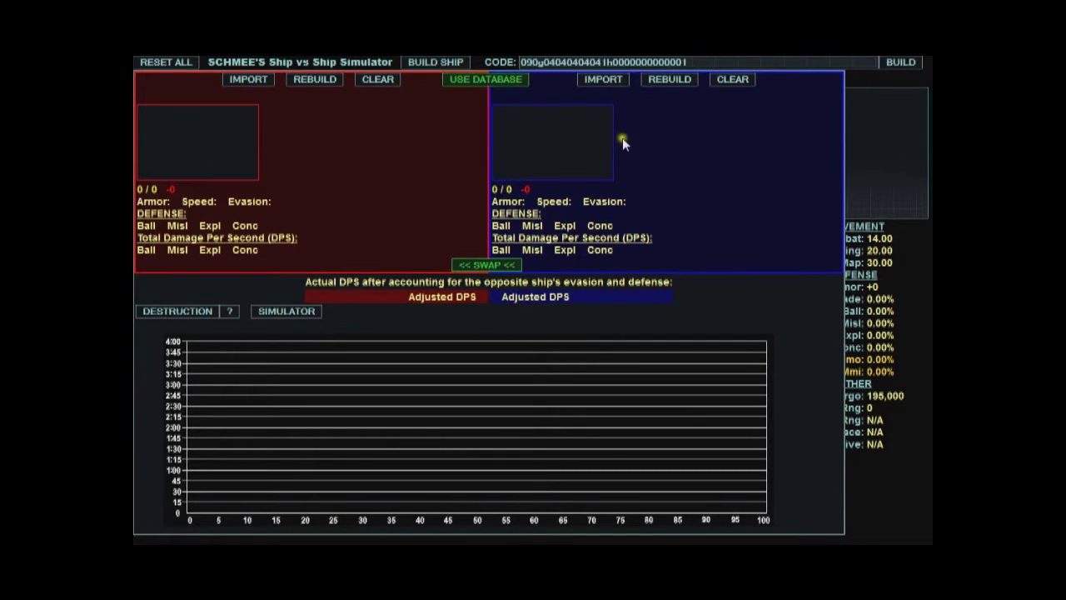
click(251, 83)
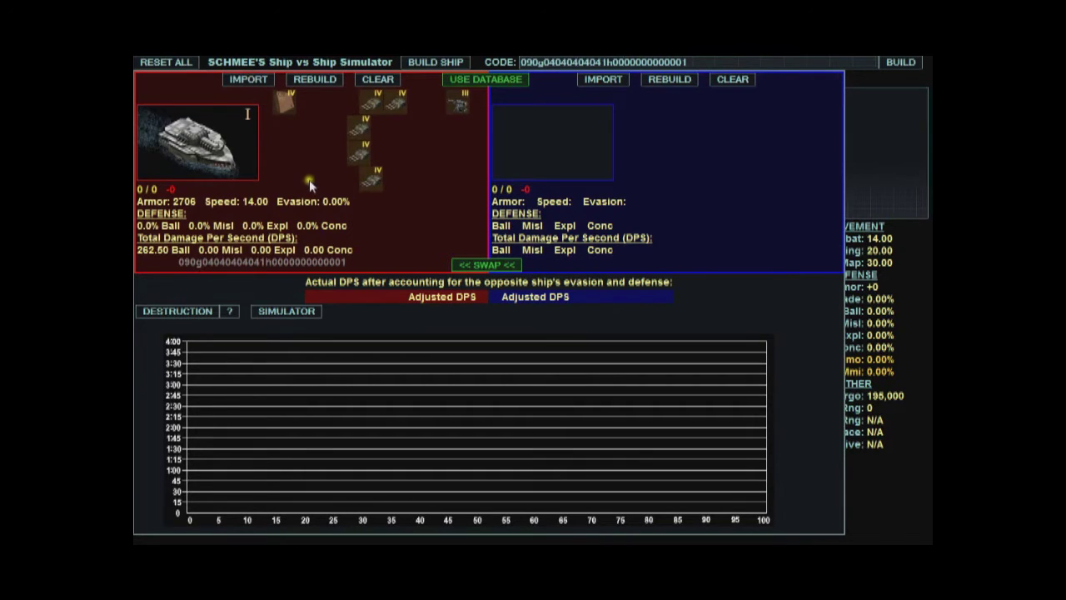
click(379, 83)
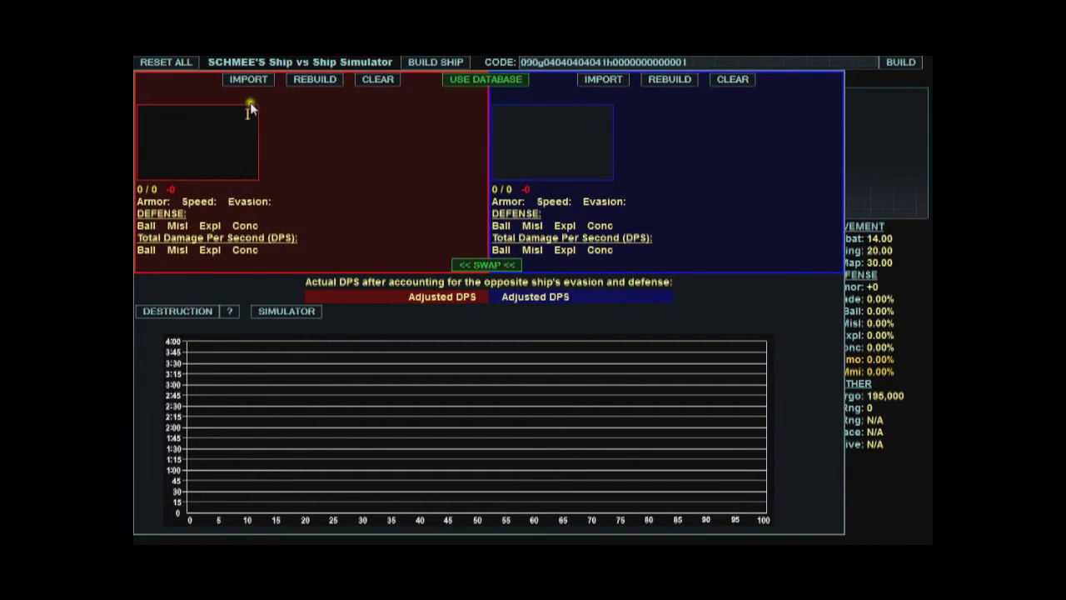
click(254, 81)
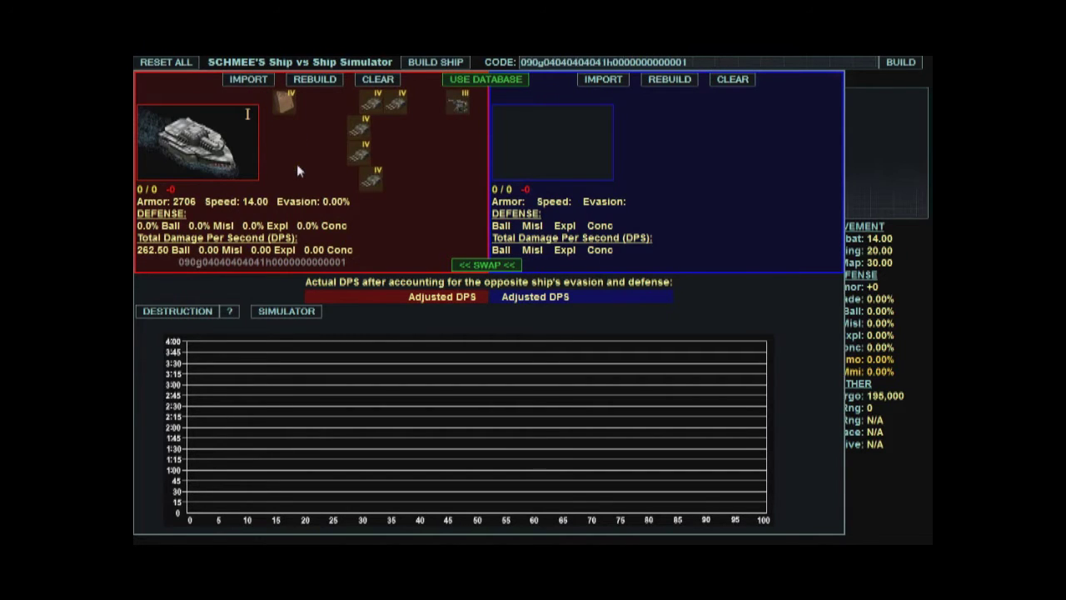
Step: Return to the ship builder, keep the Sea Wolf hull and replace the special with the level III +40% missile accuracy, +25% missile range one
click(421, 63)
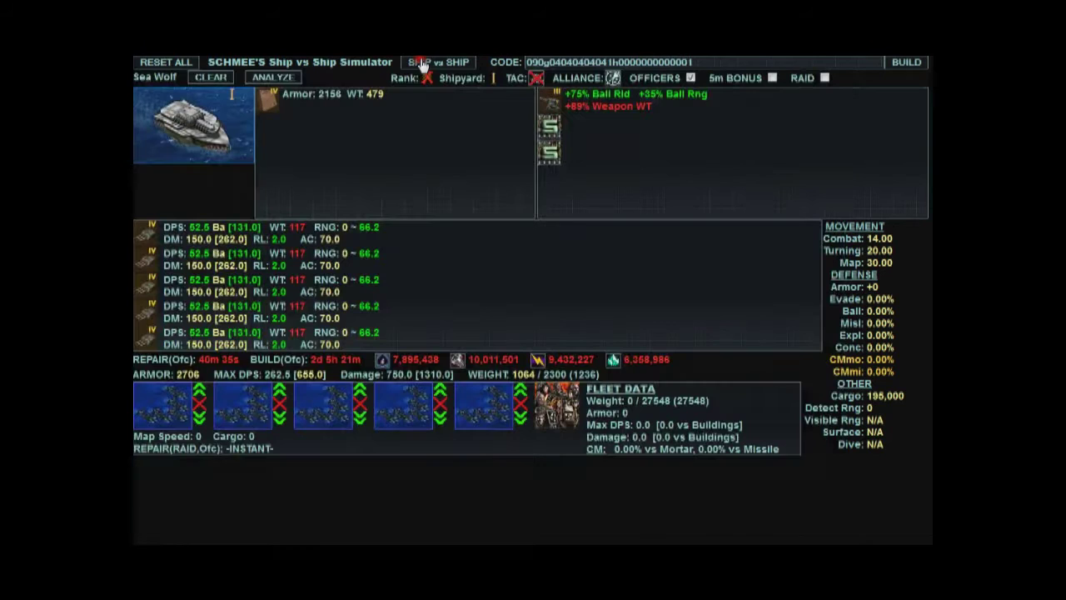
click(200, 121)
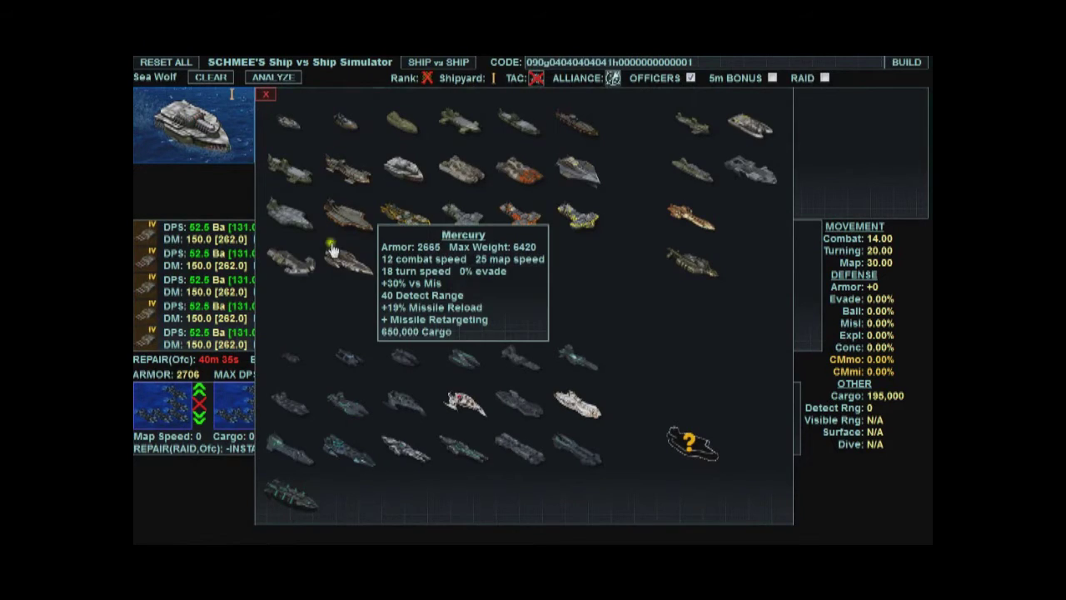
click(403, 171)
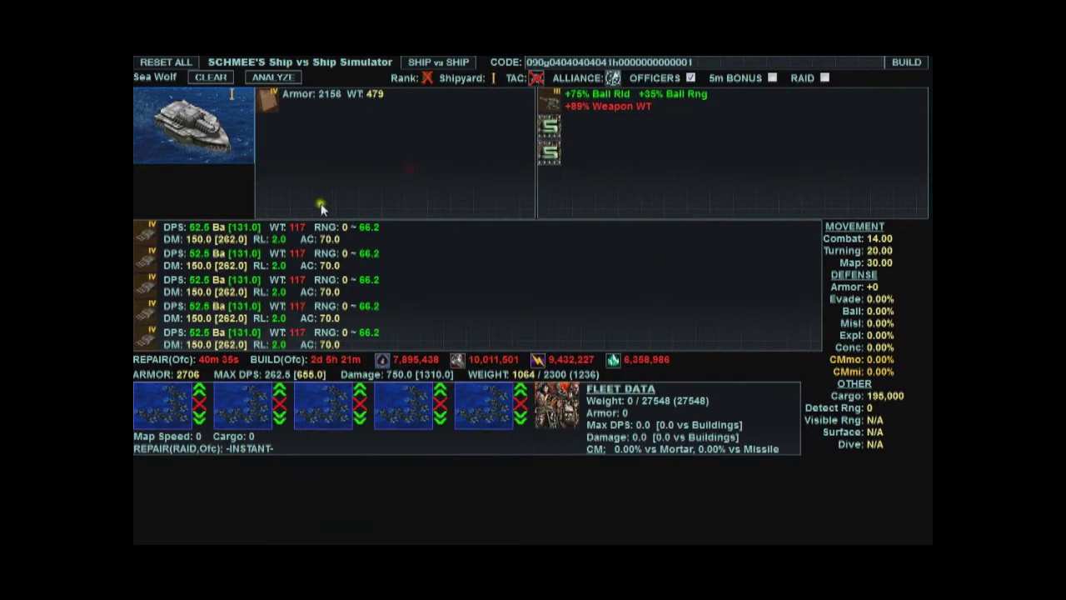
click(550, 104)
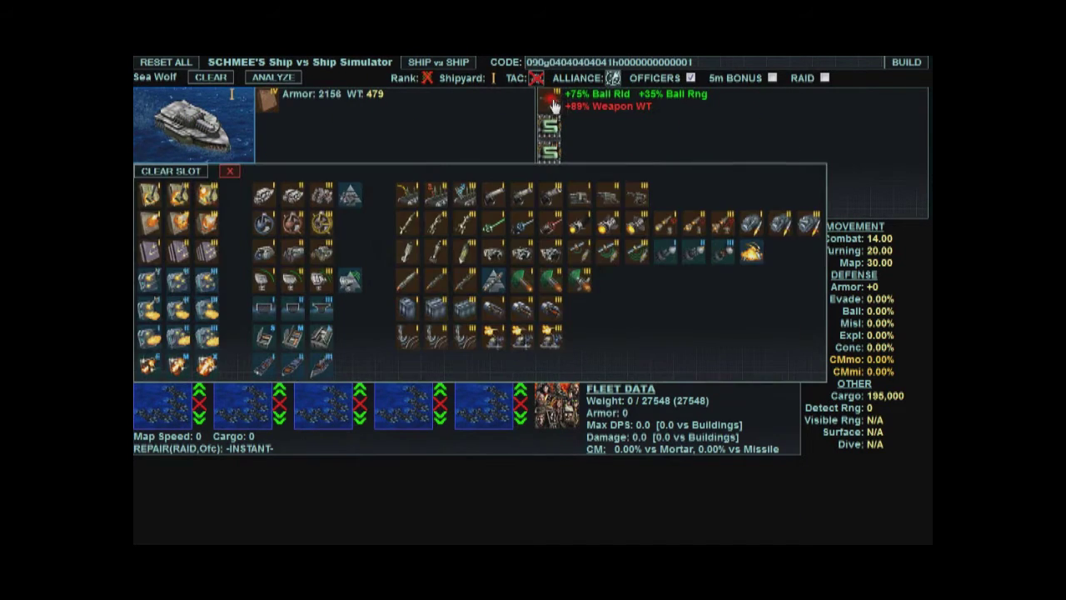
click(739, 225)
Step: Replace the weapons in all five slots with Strike Missiles D51-L
click(179, 233)
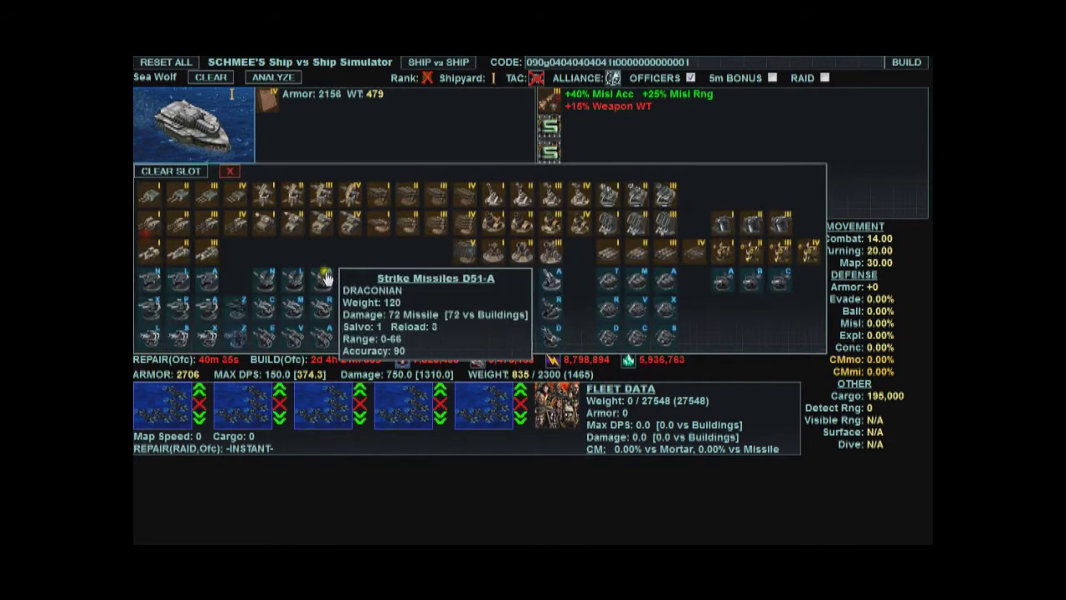
click(284, 305)
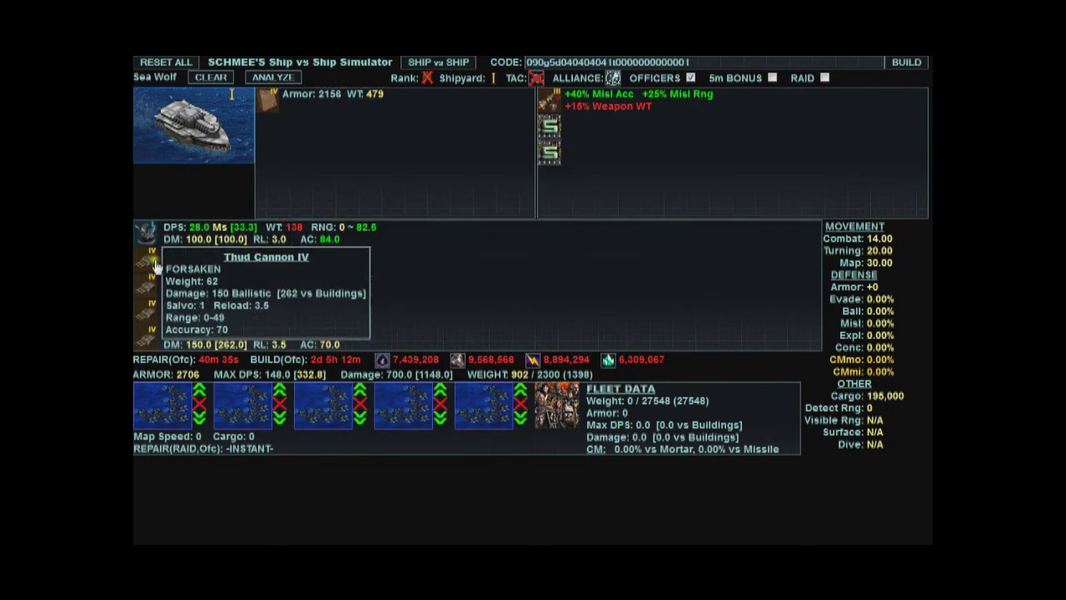
click(156, 265)
click(295, 283)
click(156, 288)
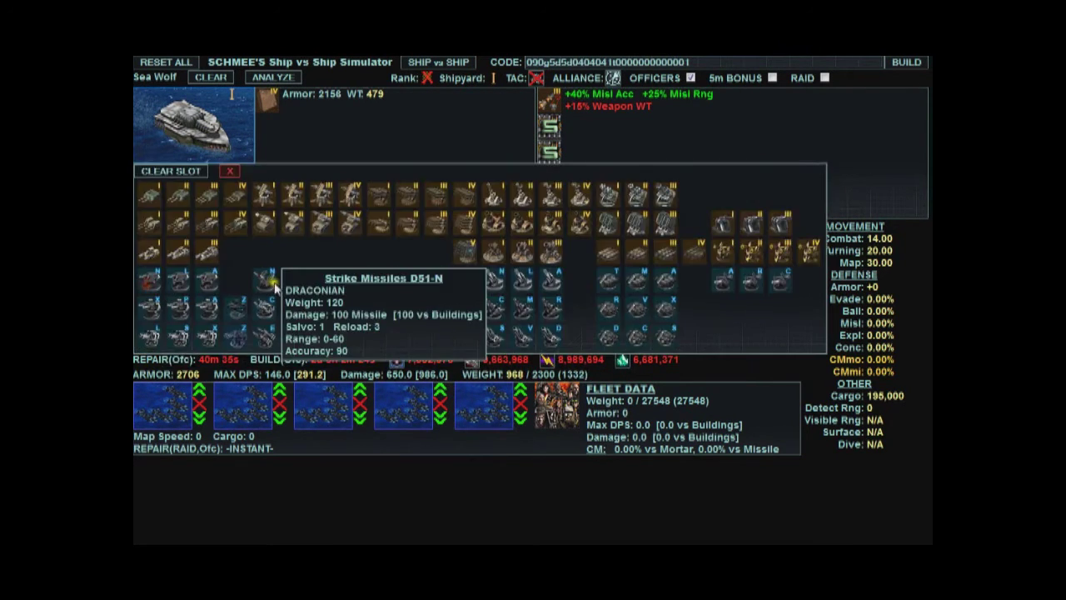
click(275, 283)
click(155, 310)
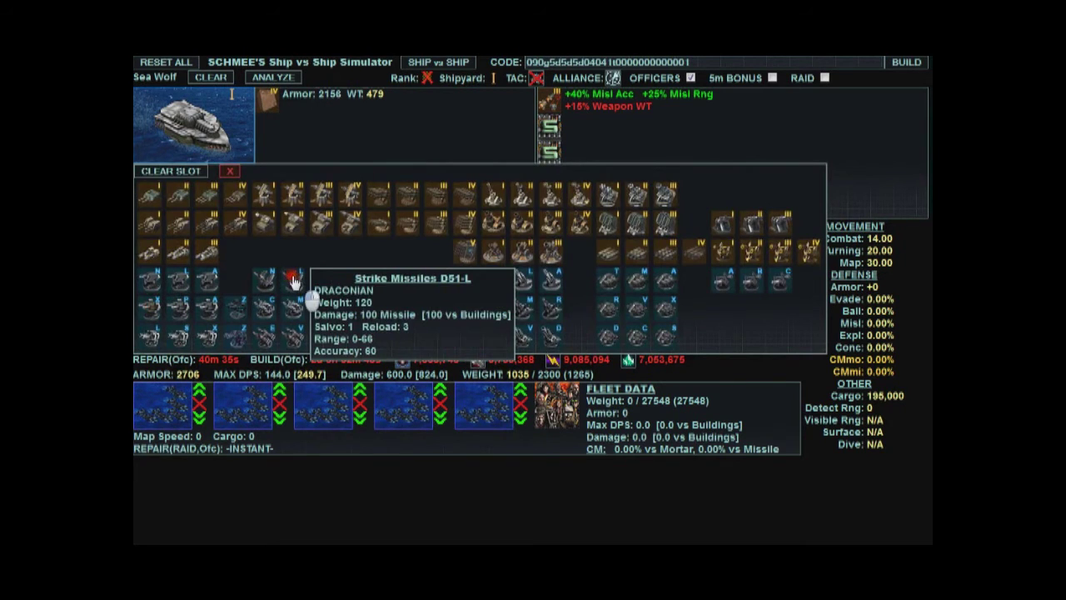
click(293, 281)
click(156, 337)
click(293, 281)
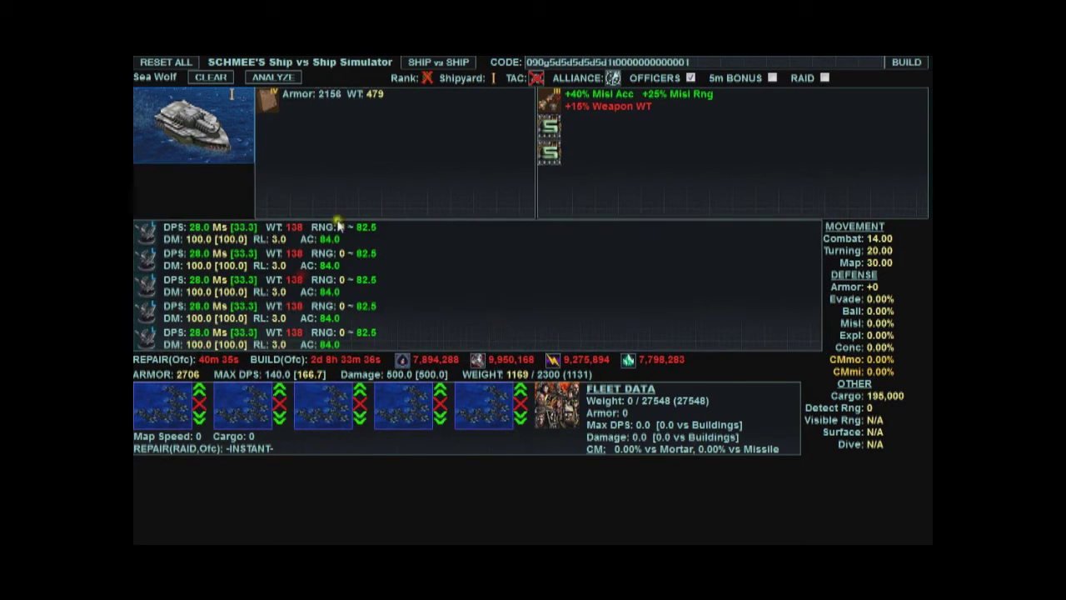
Step: Import the missile-armed Sea Wolf as the blue ship and compare both ships' total DPS, armor, speed and evasion
click(441, 65)
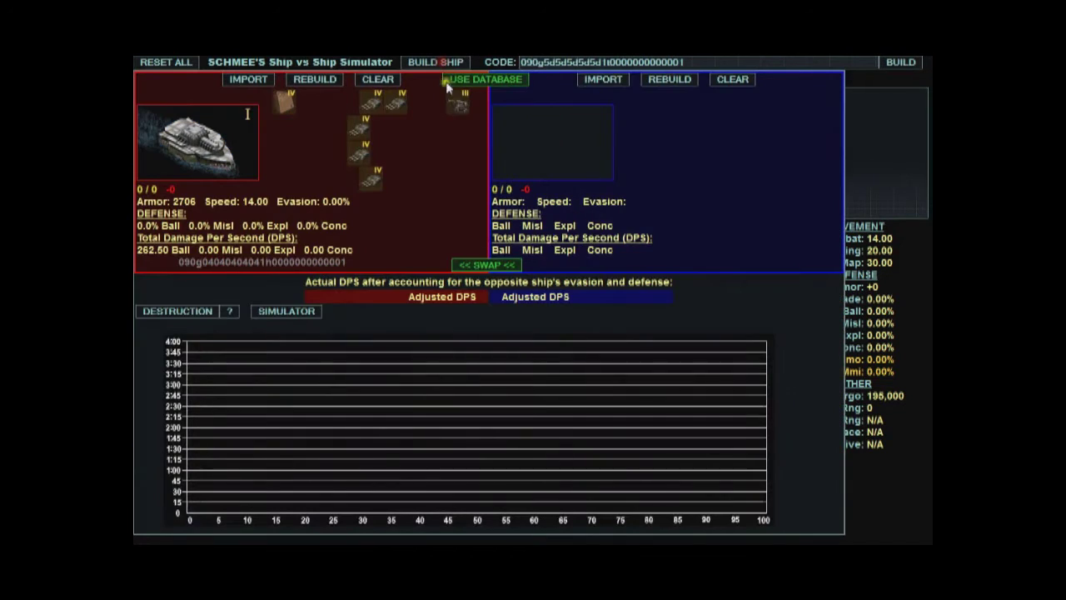
click(600, 83)
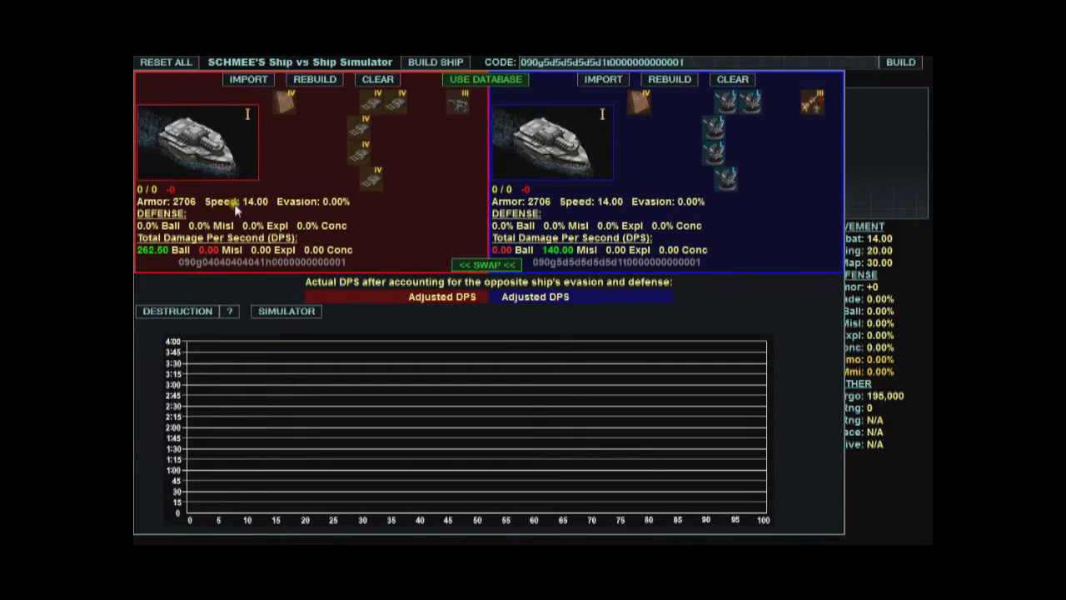
drag(140, 254, 172, 254)
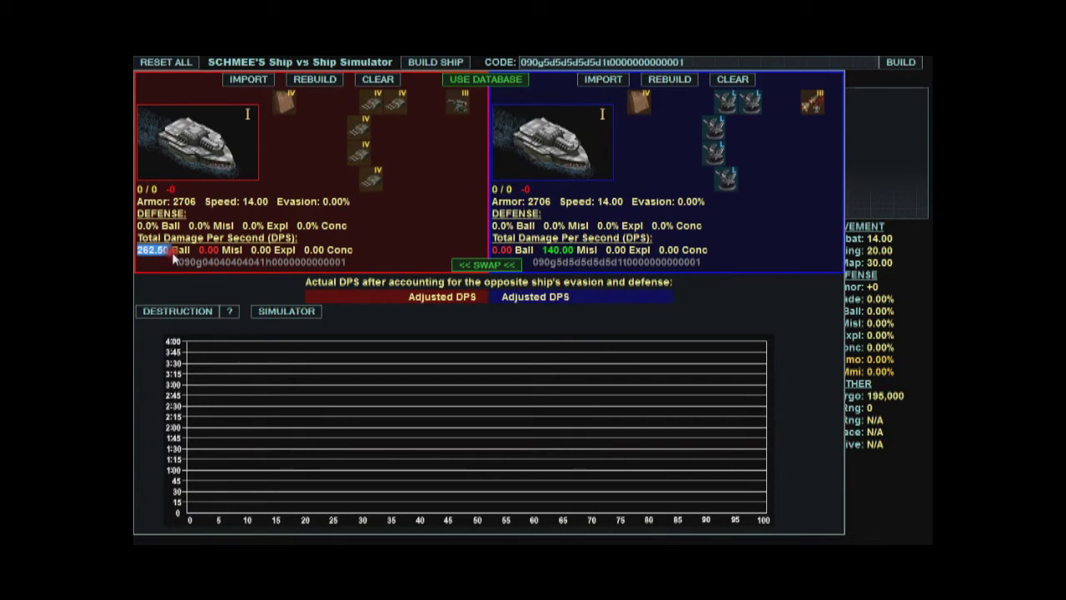
click(142, 258)
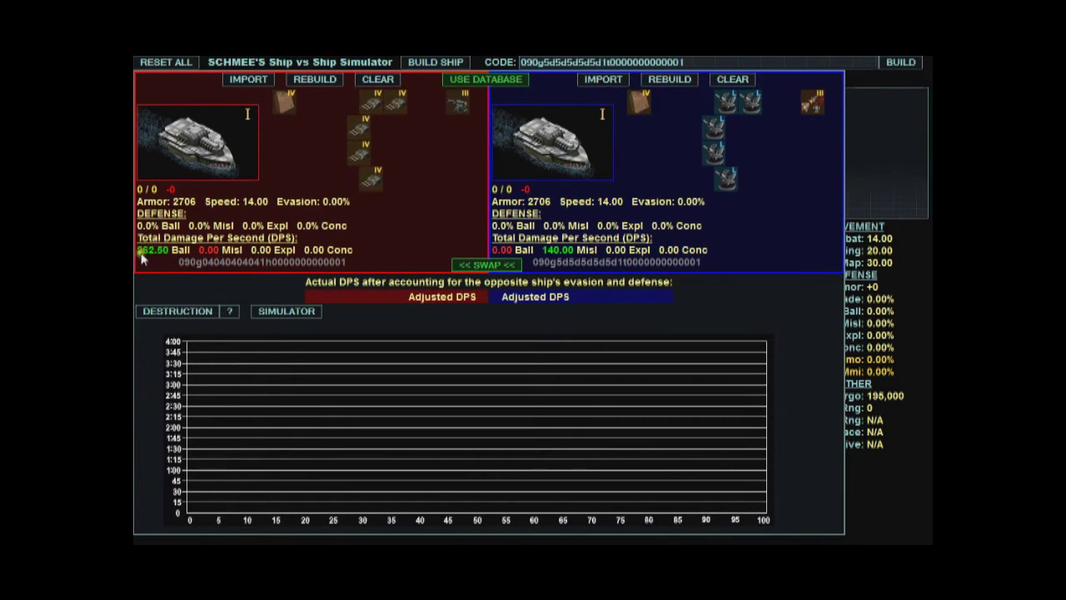
drag(142, 259, 184, 250)
drag(556, 249, 559, 250)
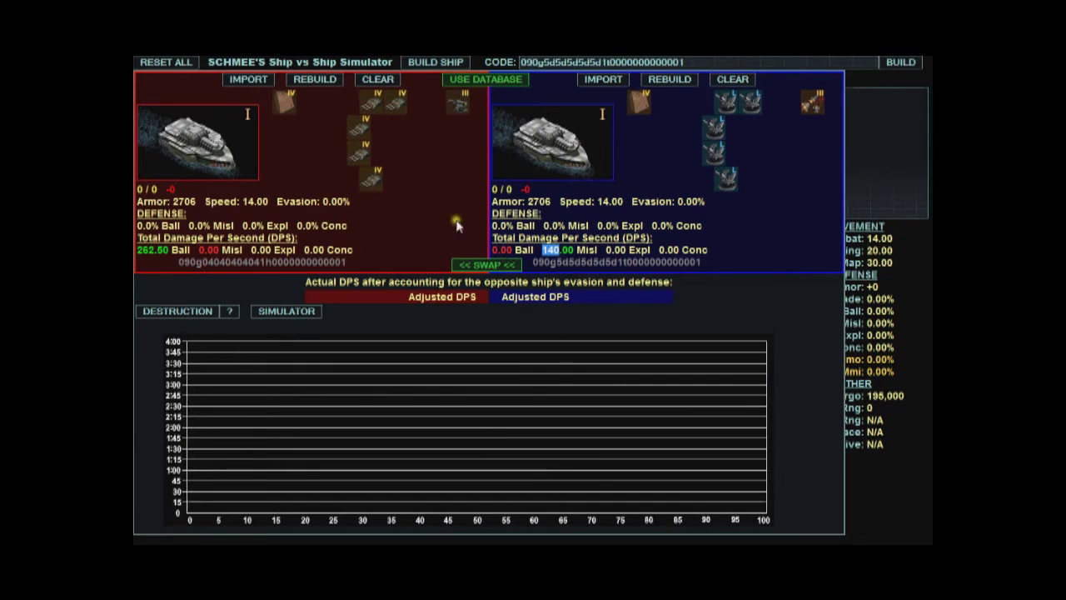
drag(156, 201, 173, 205)
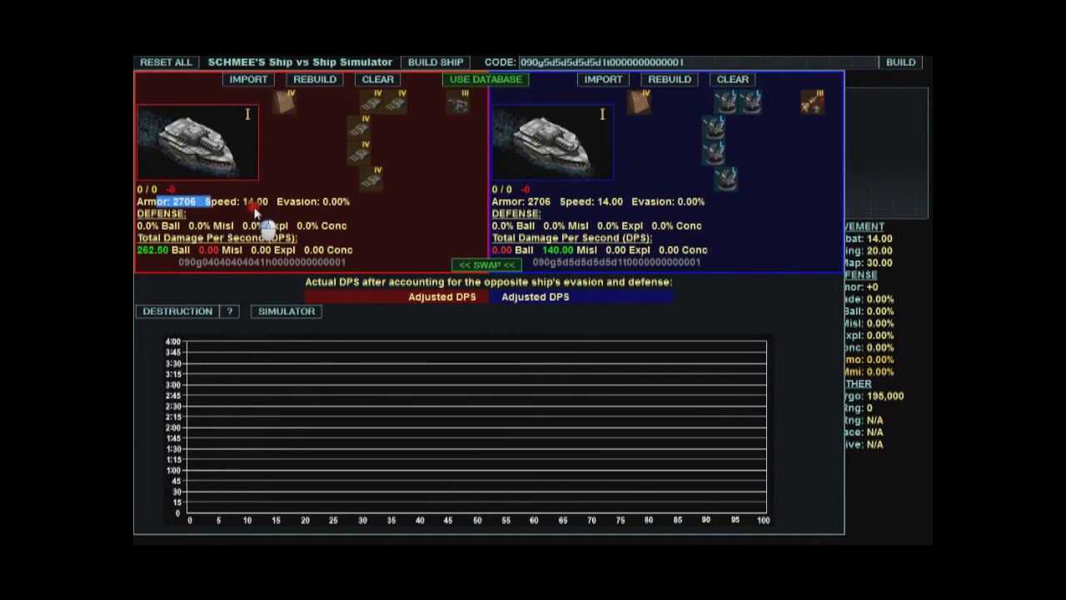
click(315, 200)
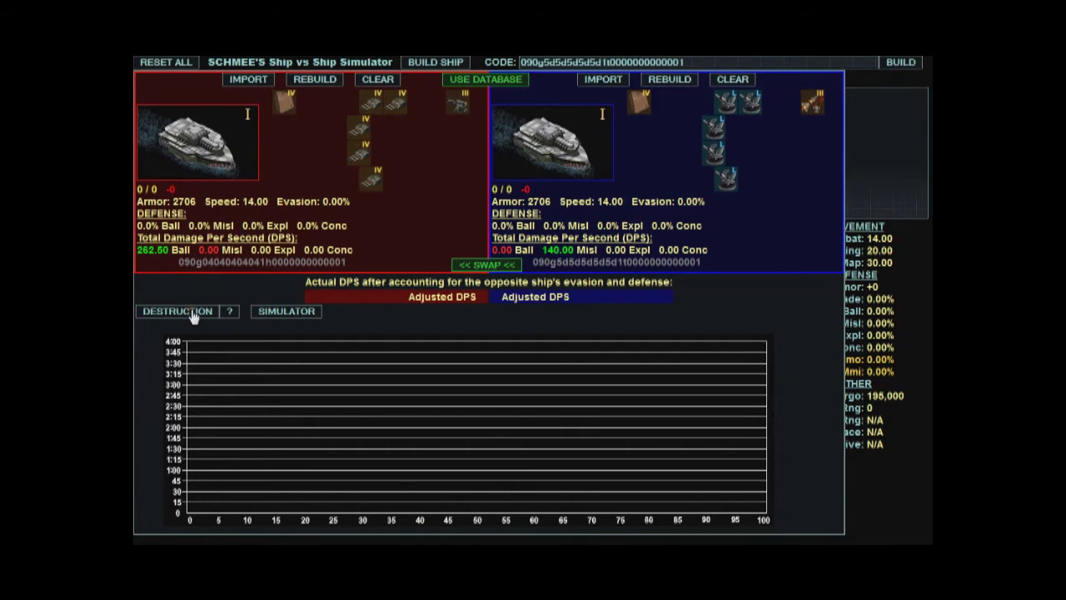
Step: Read the explanation of the destruction test and run that test on the red and blue ships
click(229, 310)
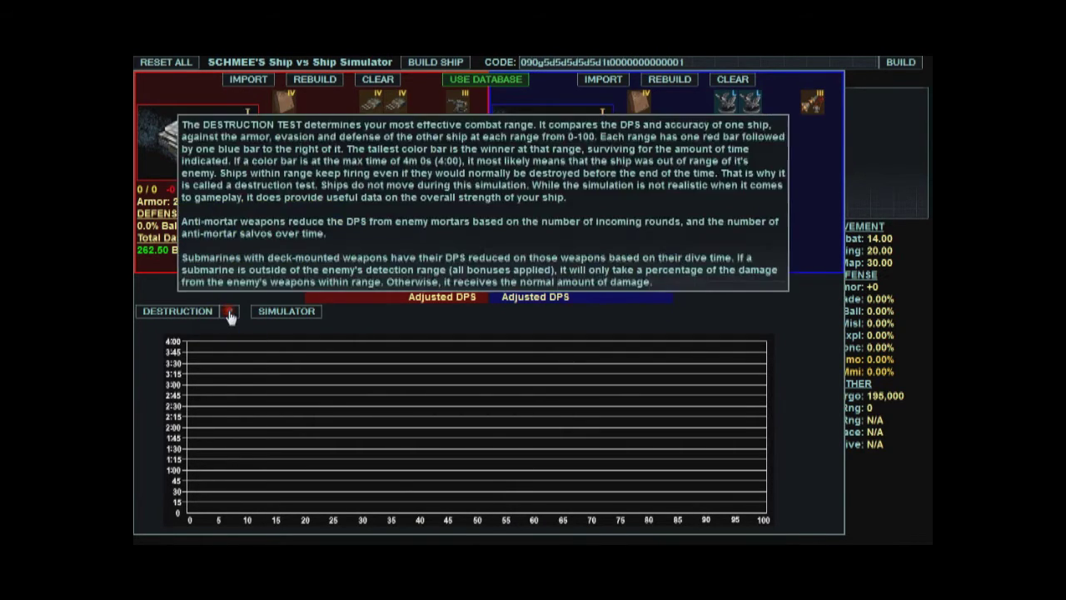
click(392, 198)
click(176, 317)
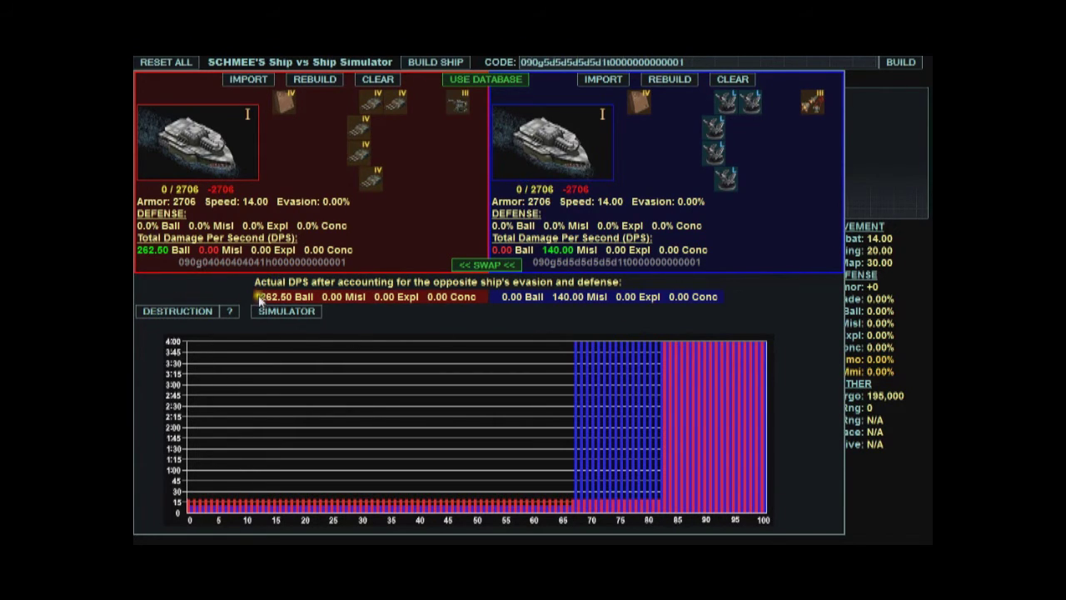
Step: Examine the actual DPS of the red and blue ships after the opponent's evasion and defense are accounted for
drag(258, 287, 355, 299)
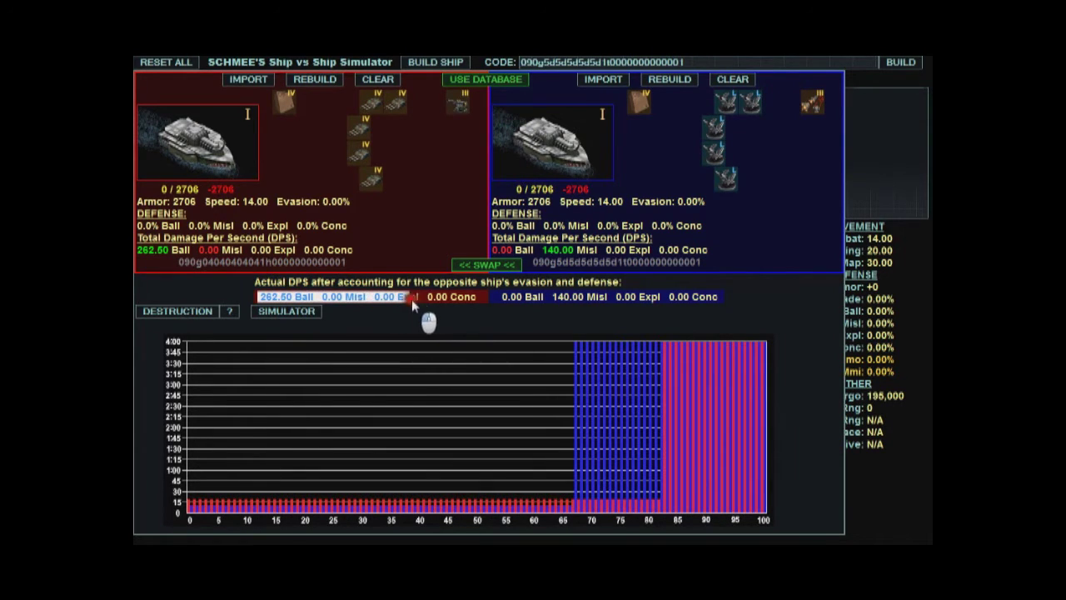
drag(506, 298, 636, 300)
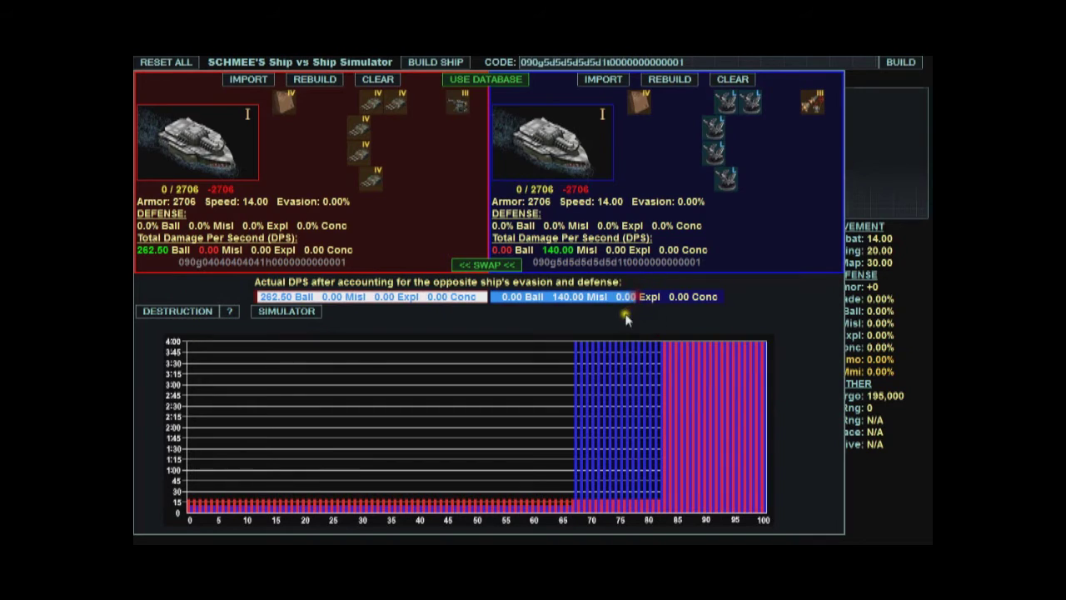
click(625, 319)
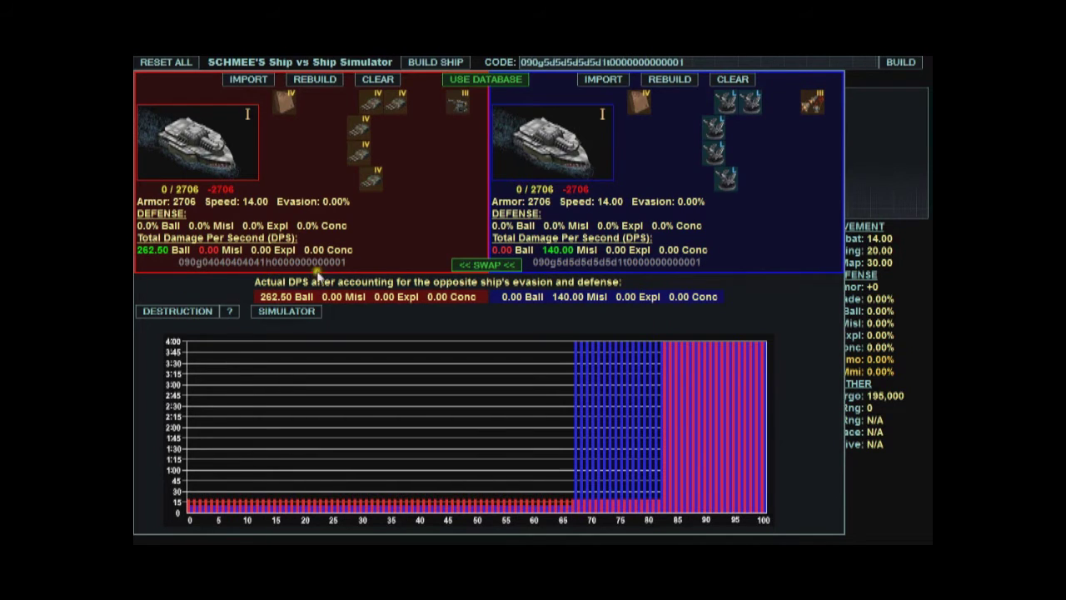
Step: Rebuild the blue Sea Wolf with the level III special that adds 40% evade and import it again as the blue ship
click(673, 81)
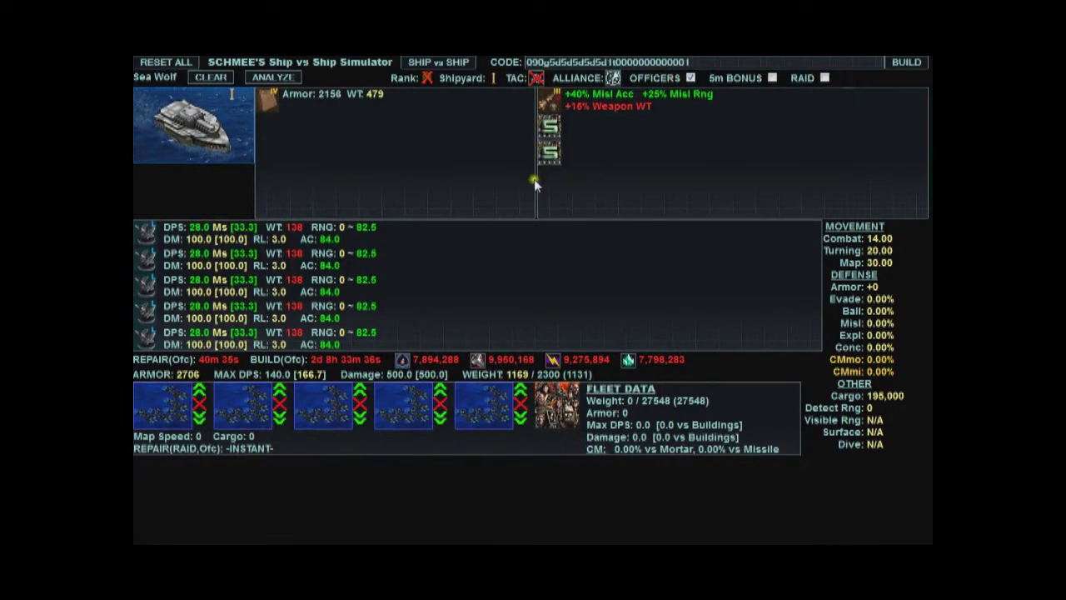
click(550, 148)
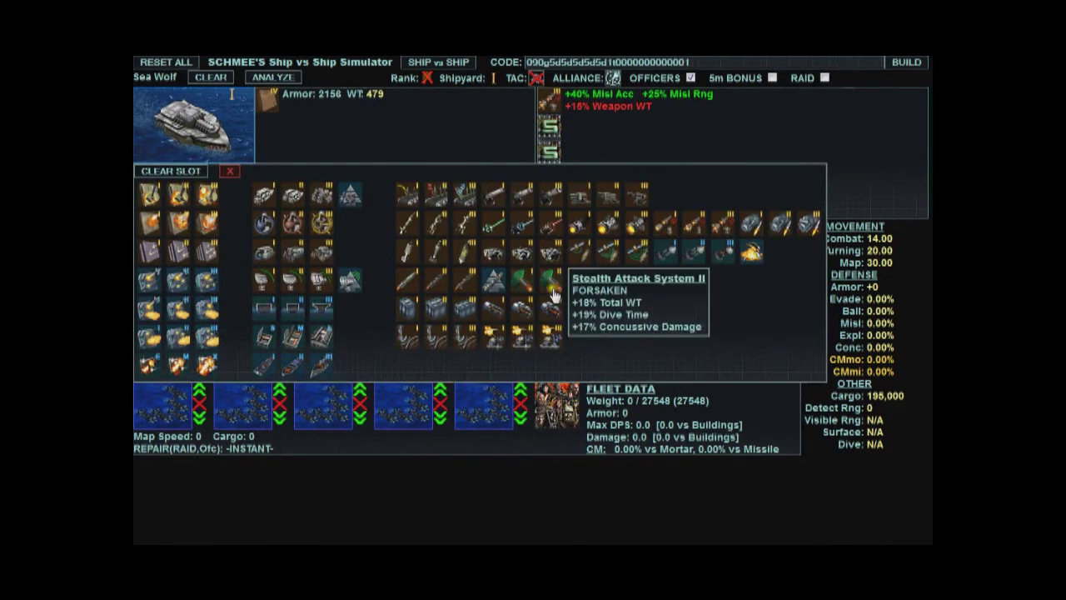
click(319, 281)
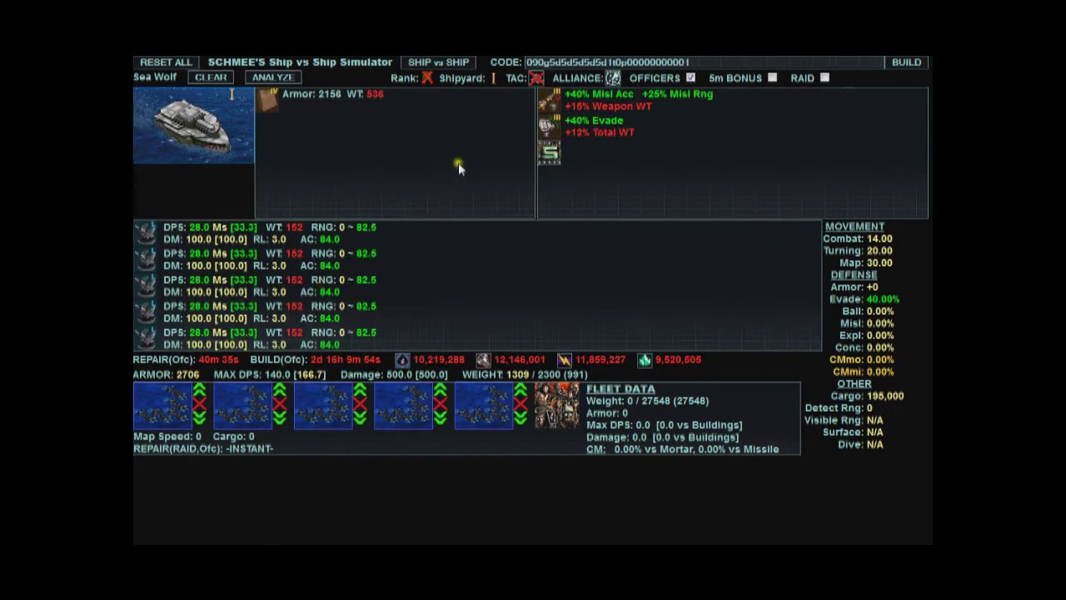
click(456, 63)
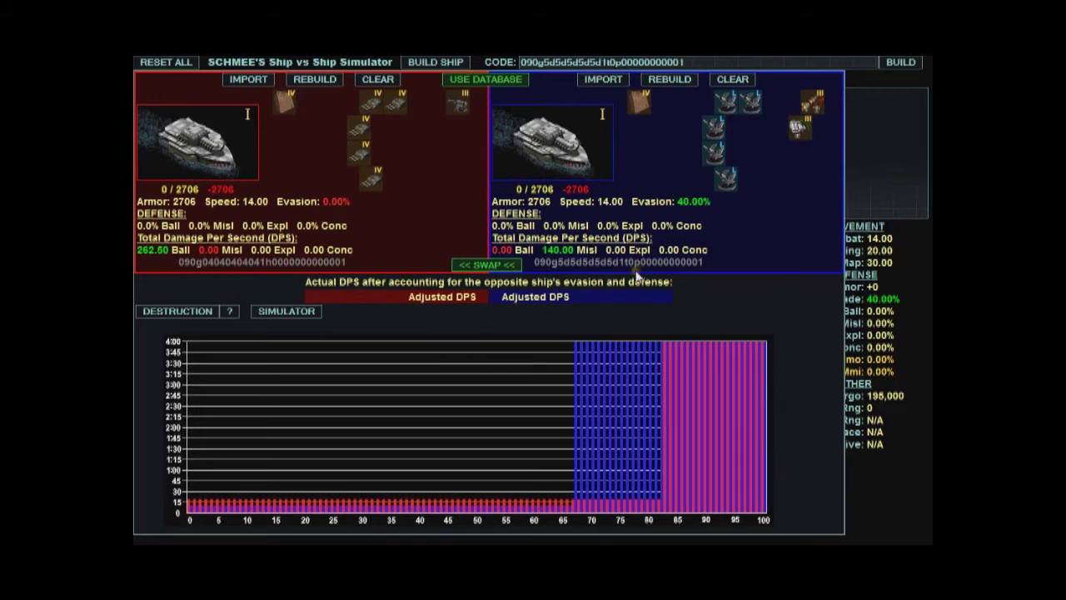
Step: Rerun the destruction test and examine the red ship's actual ballistic DPS against the evasive blue ship
click(179, 314)
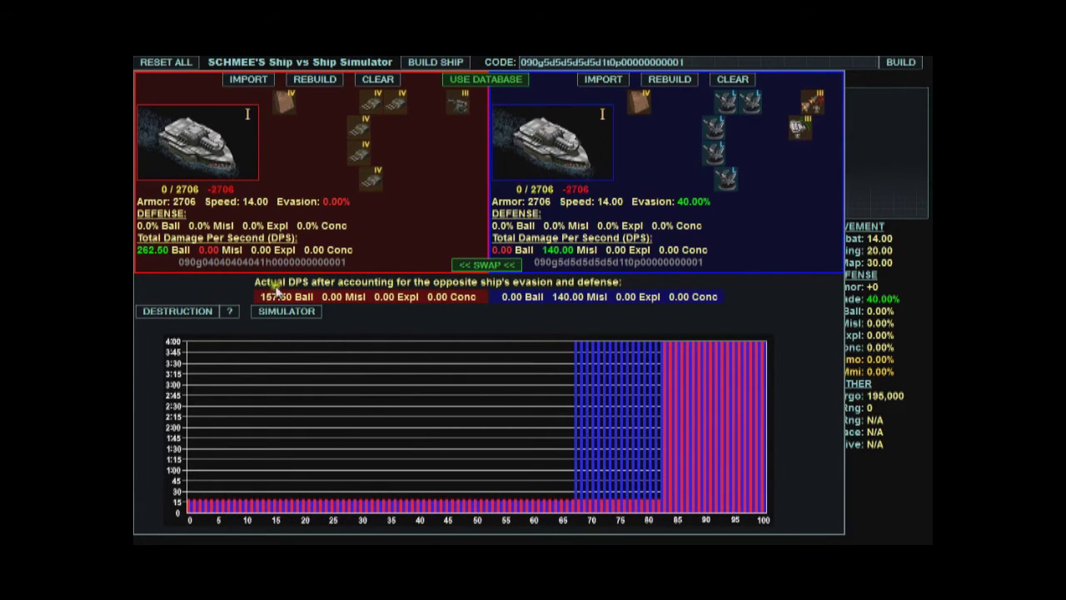
drag(263, 299, 304, 301)
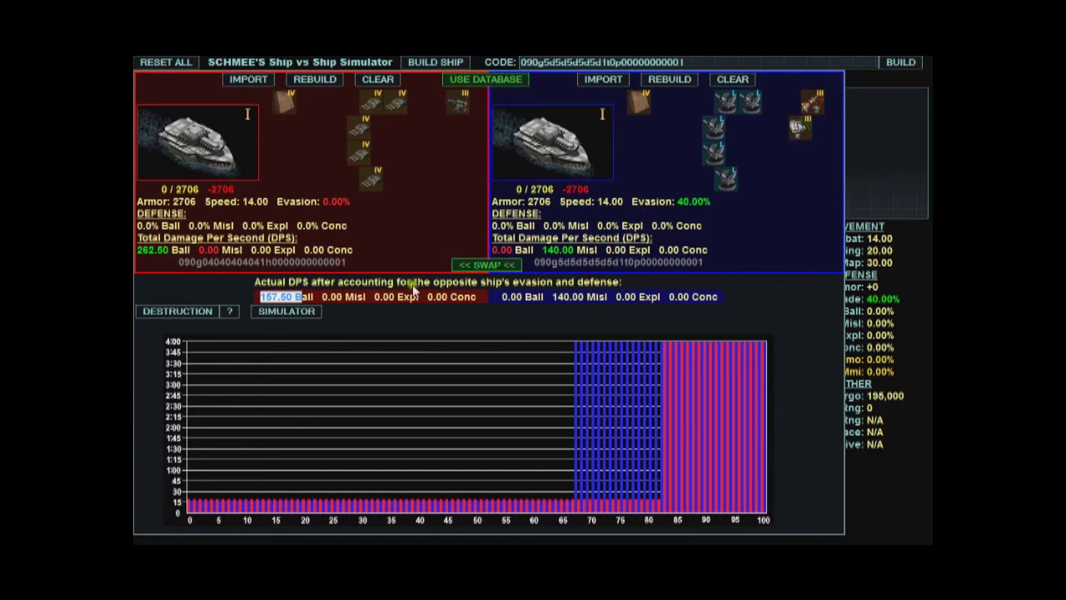
click(386, 311)
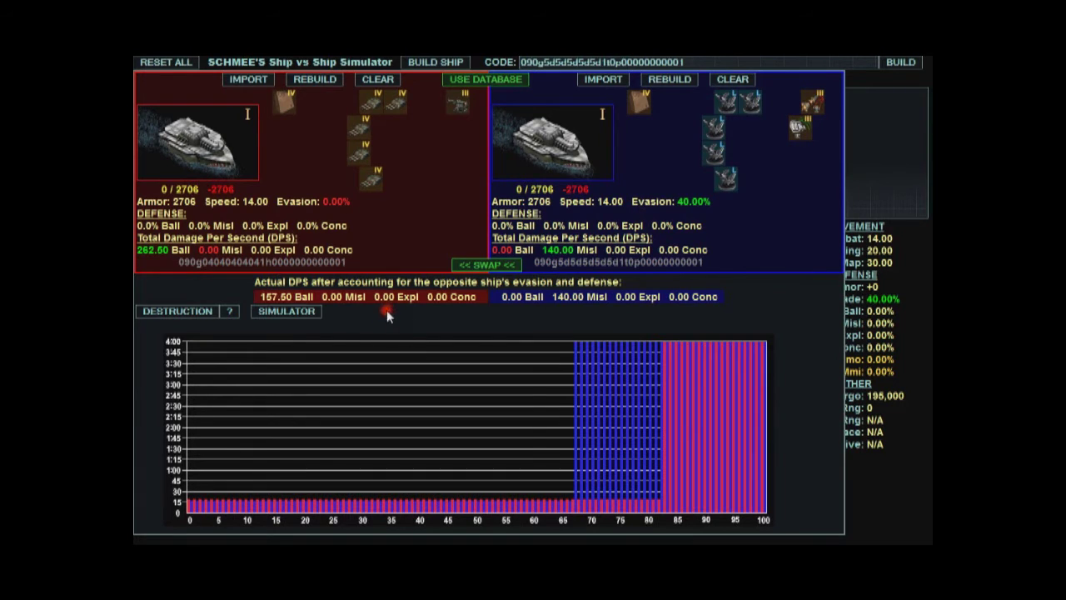
Step: Open the combat simulator and read the explanations of the Red Hunt, Reverse, Joust and Tower tests
click(286, 311)
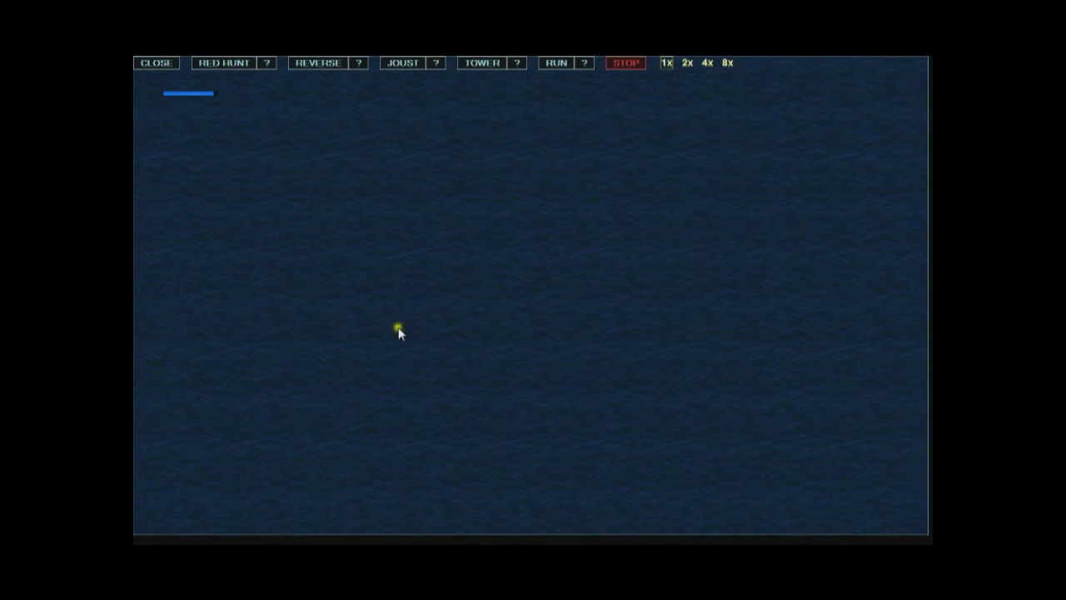
click(150, 67)
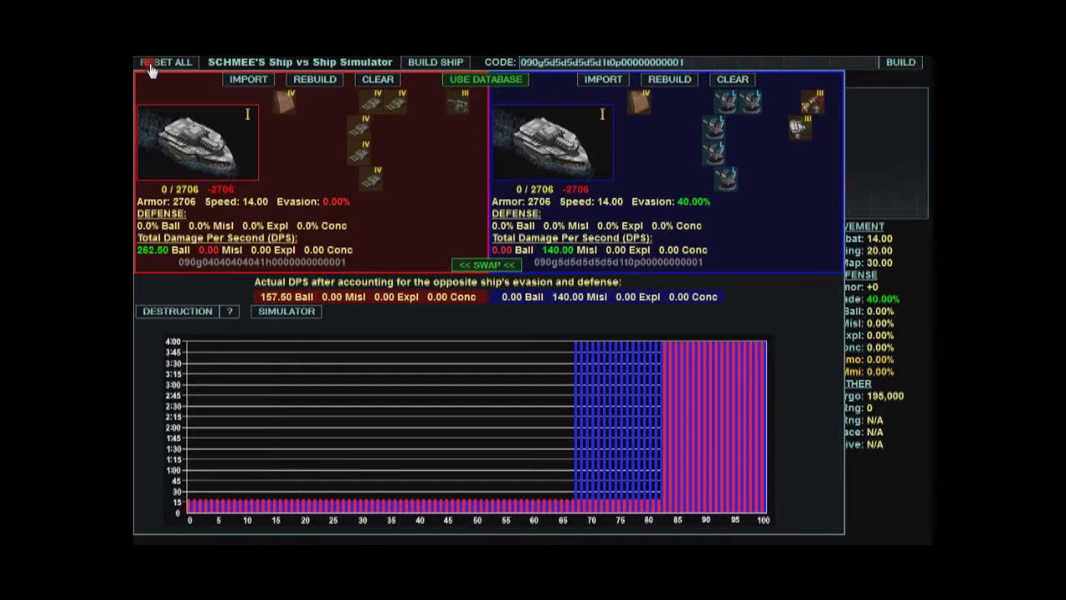
click(298, 310)
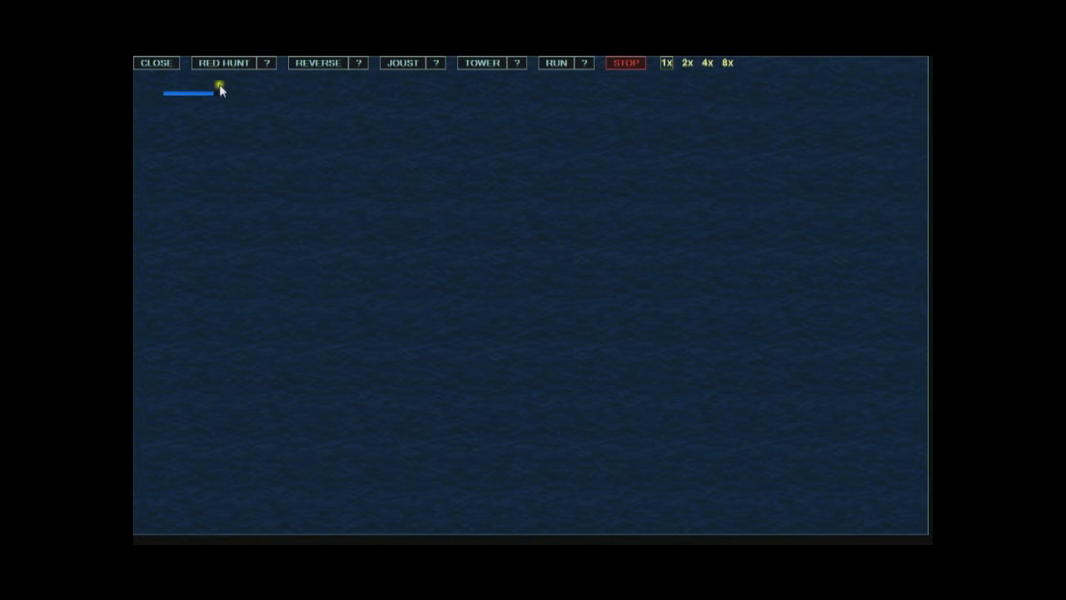
click(267, 64)
click(358, 65)
click(436, 65)
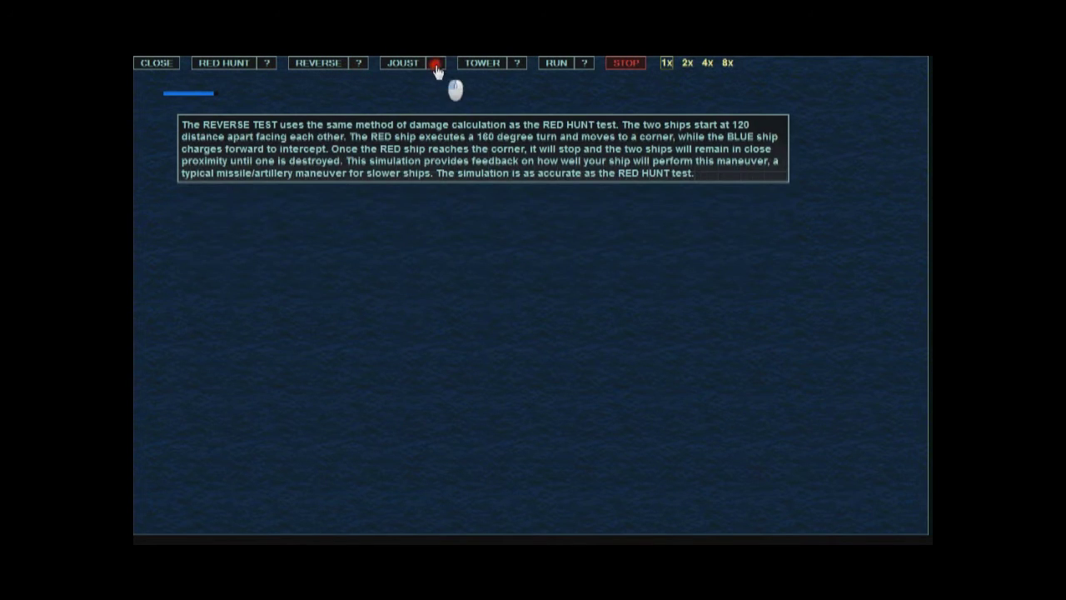
click(518, 65)
click(400, 159)
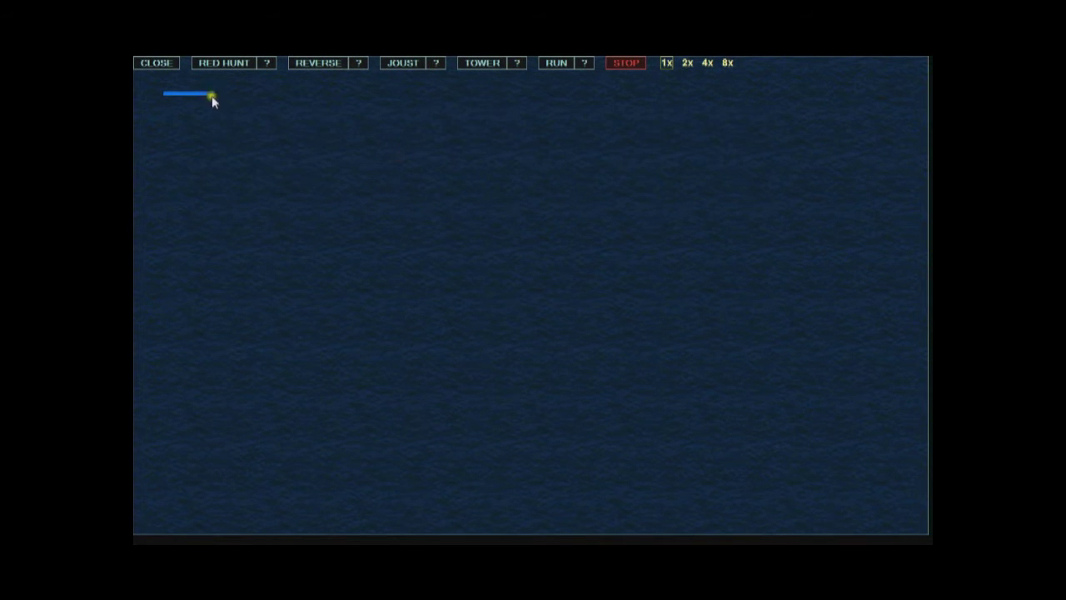
Step: Run the Red Hunt test, raise the simulation speed through 2x and 4x to 8x, and stop the test
click(225, 72)
click(400, 398)
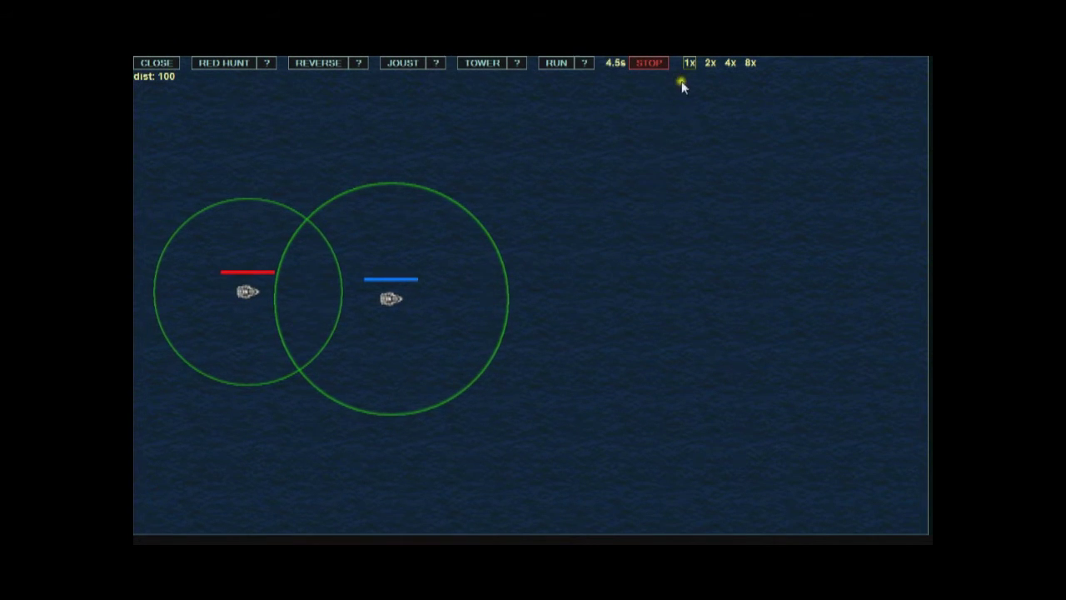
click(709, 66)
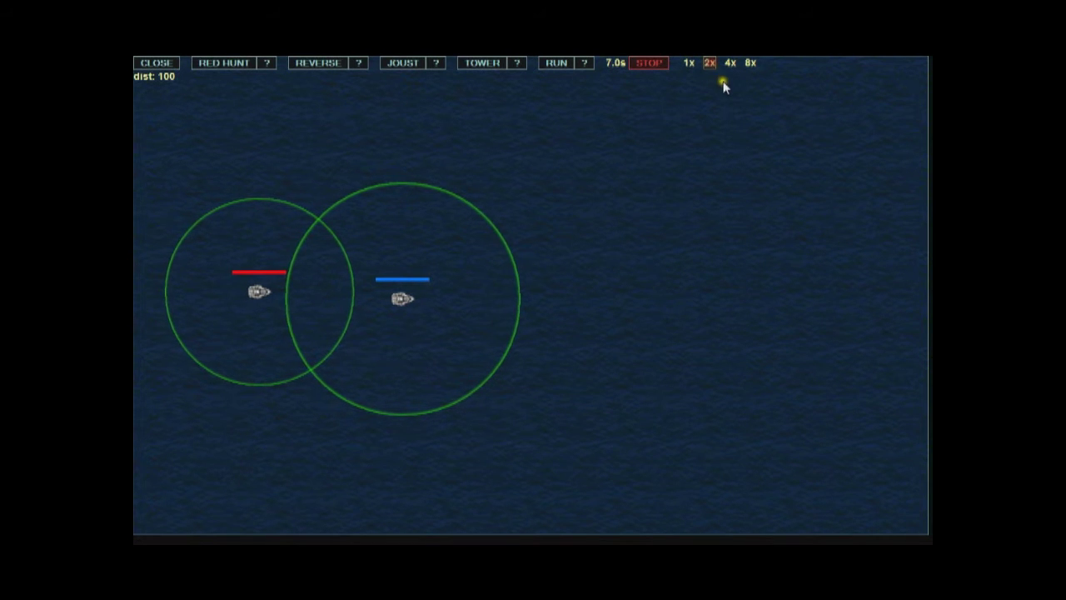
click(731, 65)
click(753, 66)
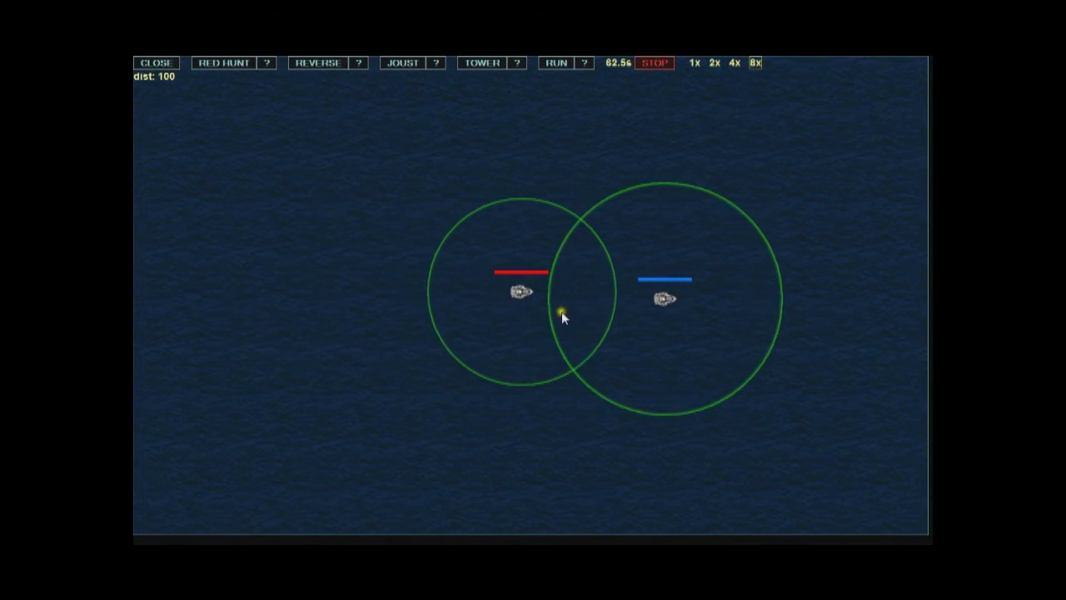
click(654, 66)
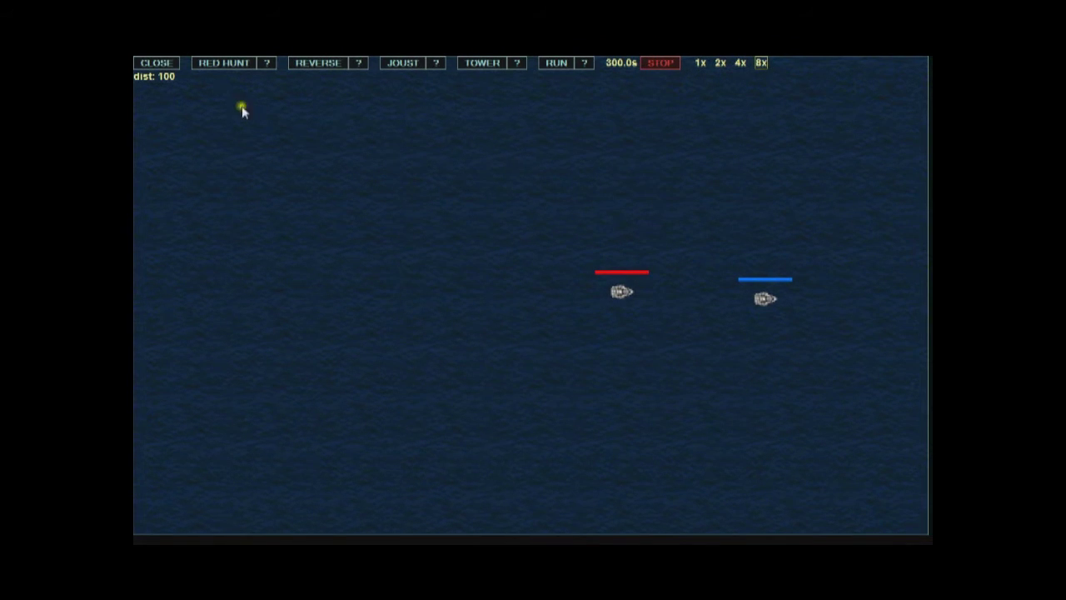
Step: Run the Reverse test and the Joust test on the two ships at 8x speed
click(317, 68)
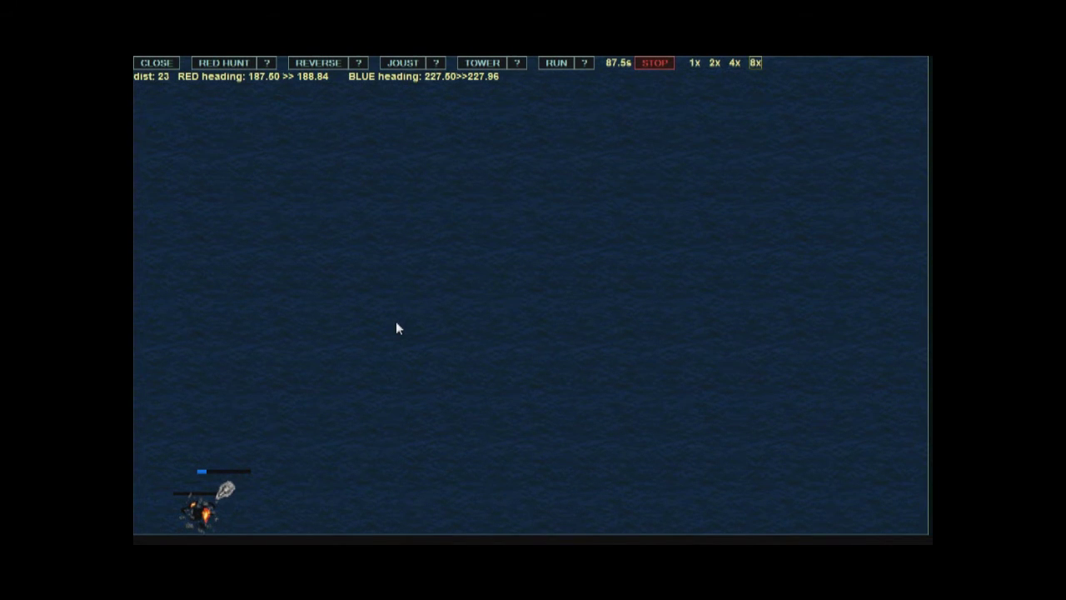
click(399, 64)
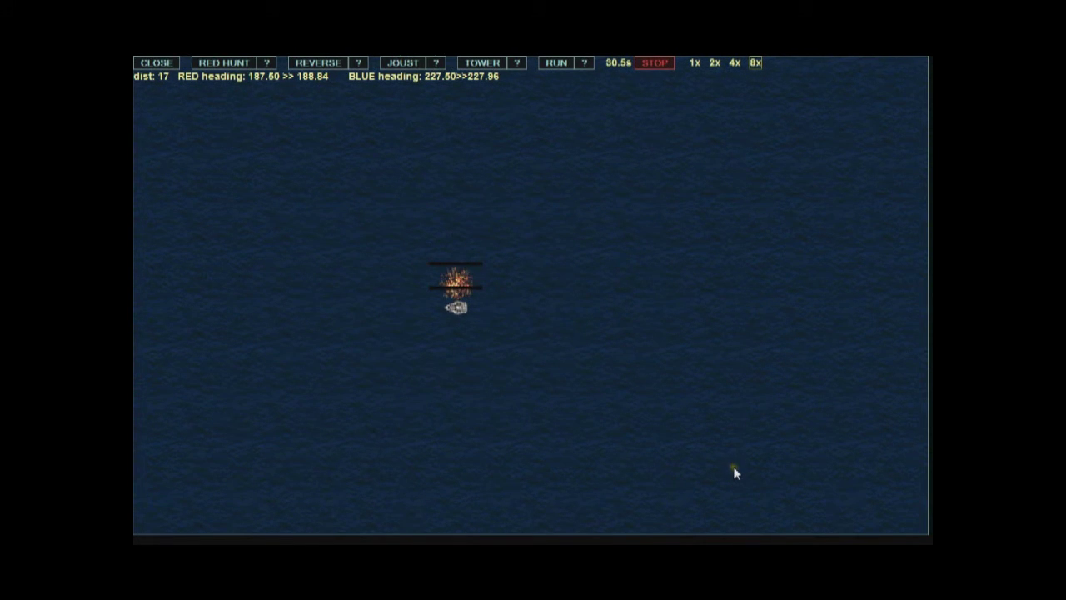
Step: Run the Tower test on both ships at 8x speed and stop it while they pass the towers
click(480, 63)
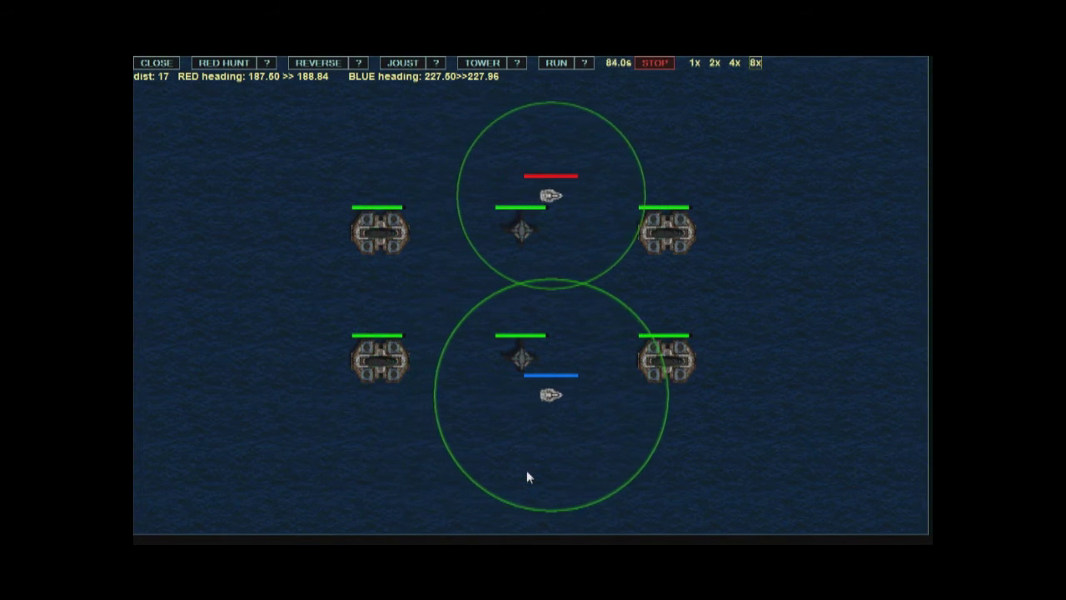
click(523, 419)
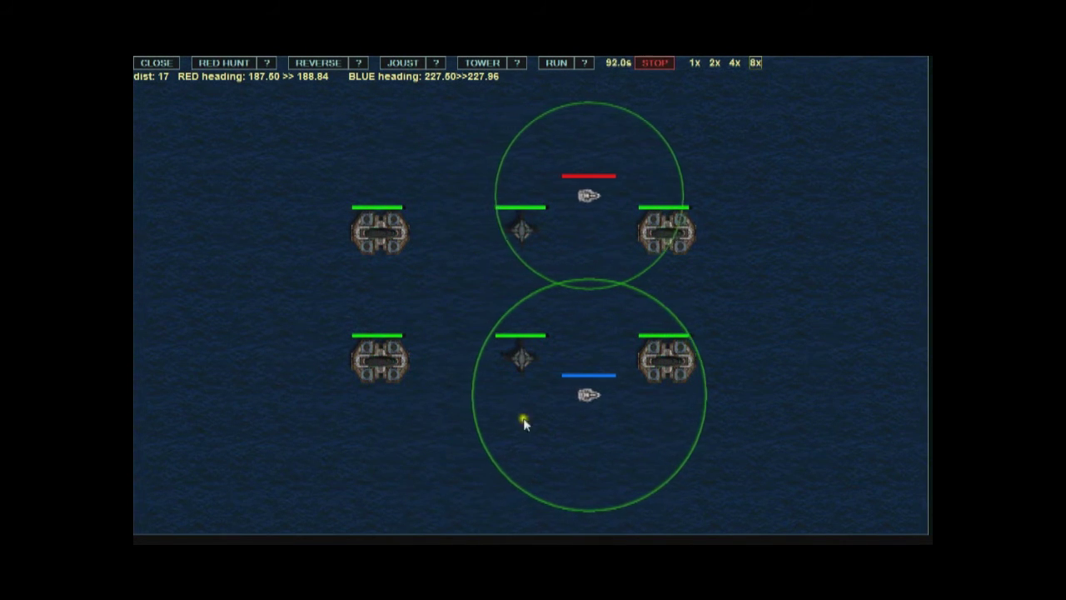
click(656, 64)
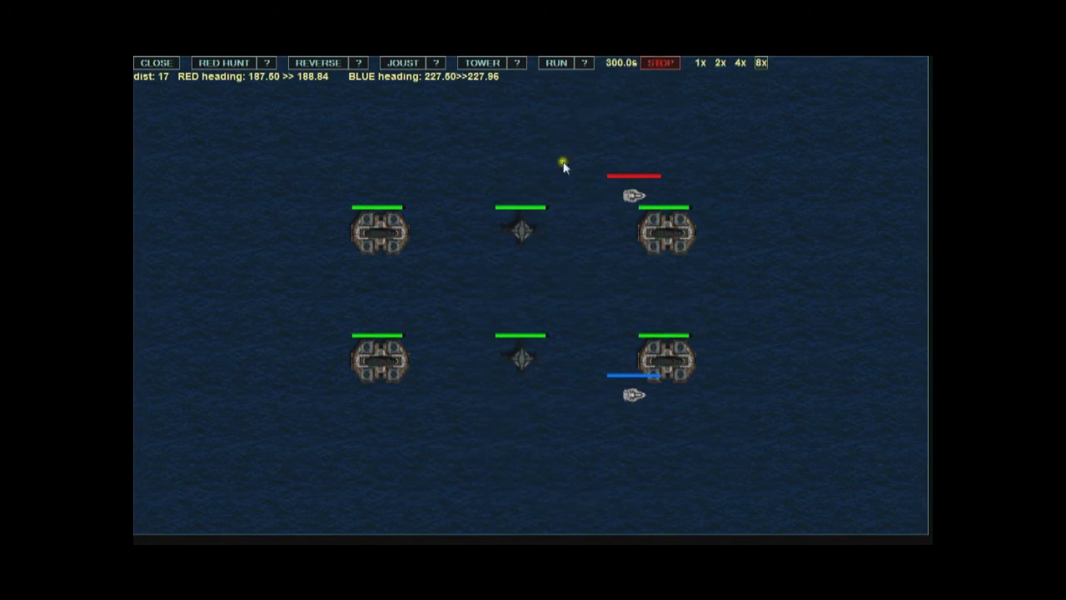
Step: Start the Run test and steer the red ship along a clockwise loop of waypoints while the blue ship pursues it
click(556, 68)
click(230, 393)
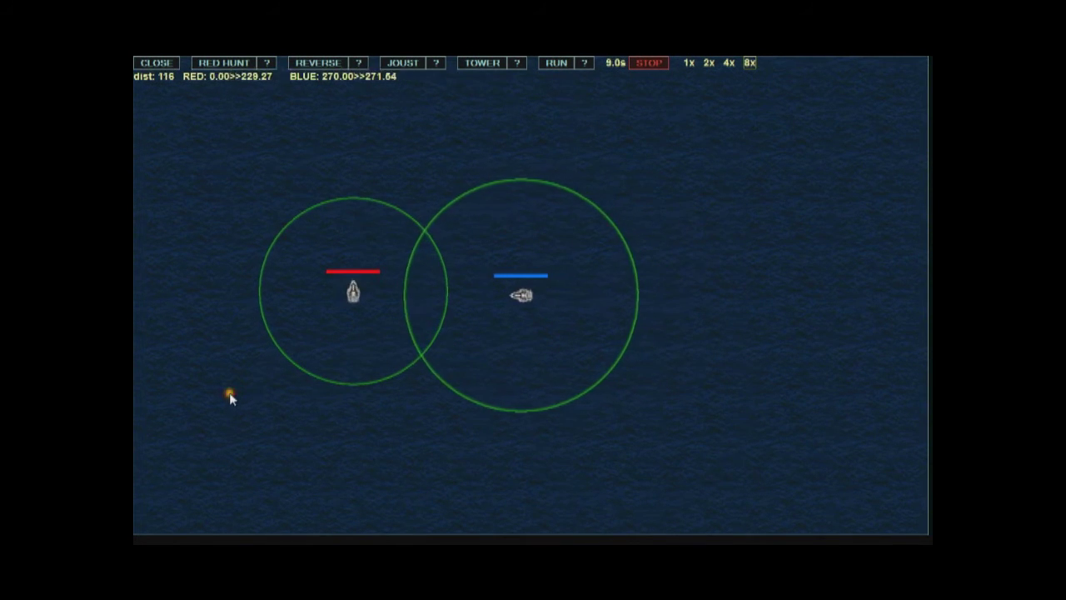
click(175, 241)
click(202, 160)
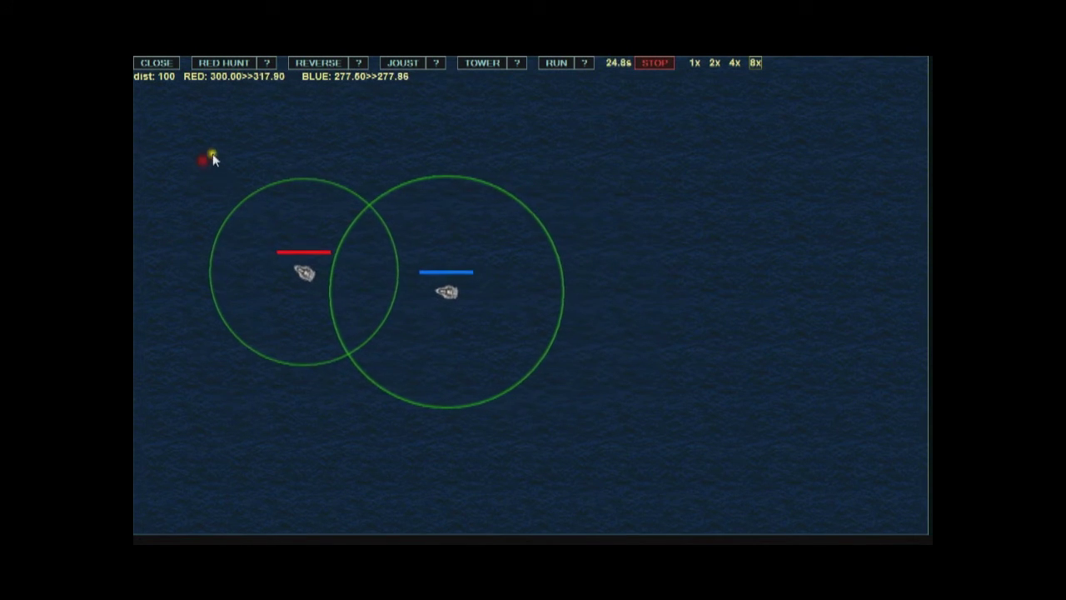
click(339, 131)
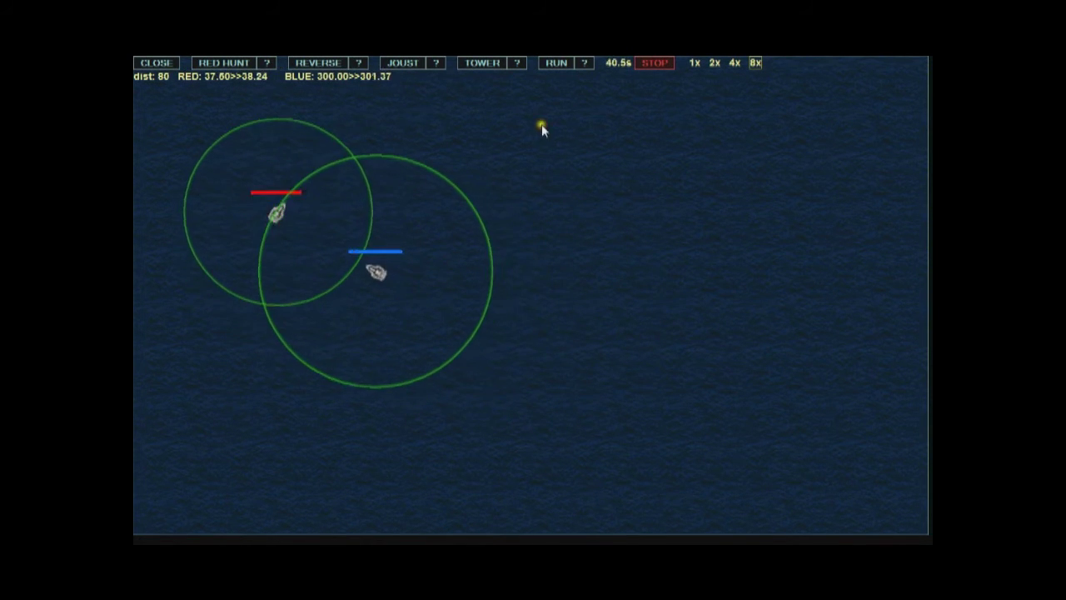
click(542, 124)
click(649, 202)
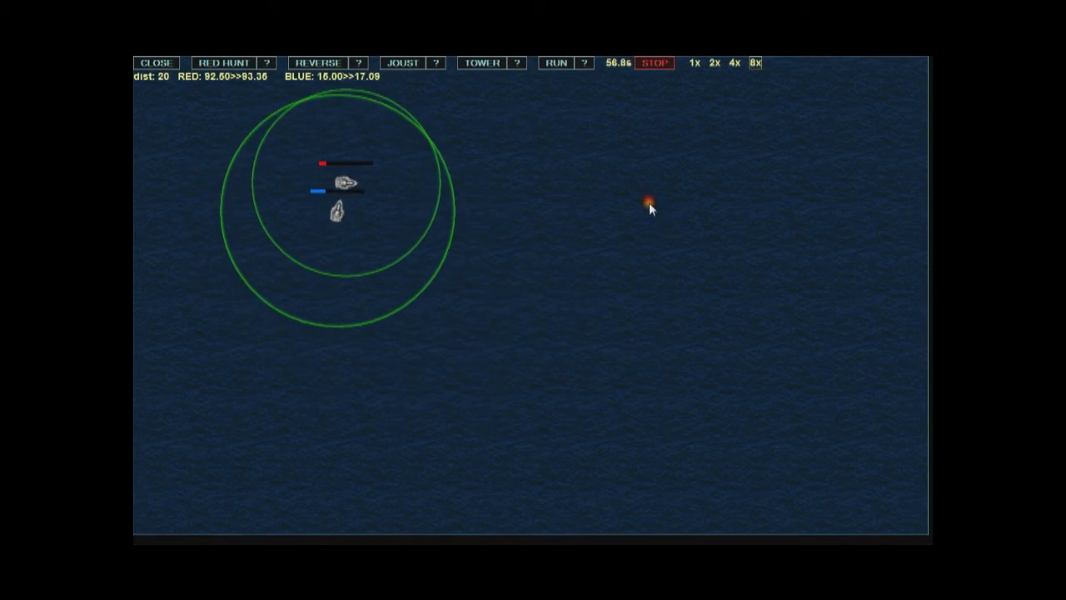
click(592, 320)
click(553, 373)
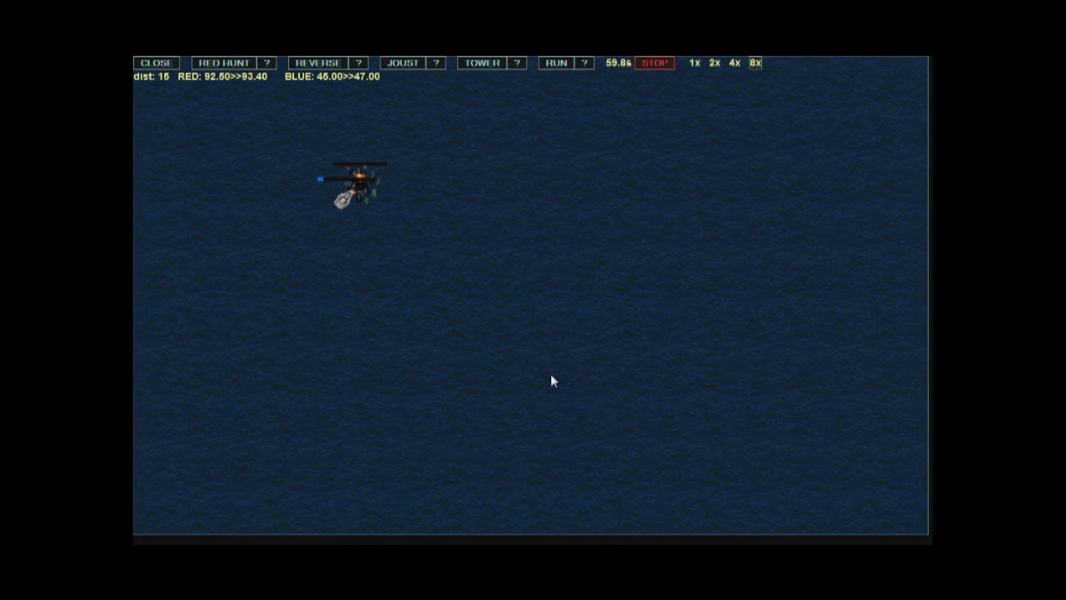
Step: Close the combat simulator and examine the remaining armor of the red and blue ships
click(494, 271)
click(165, 119)
click(163, 65)
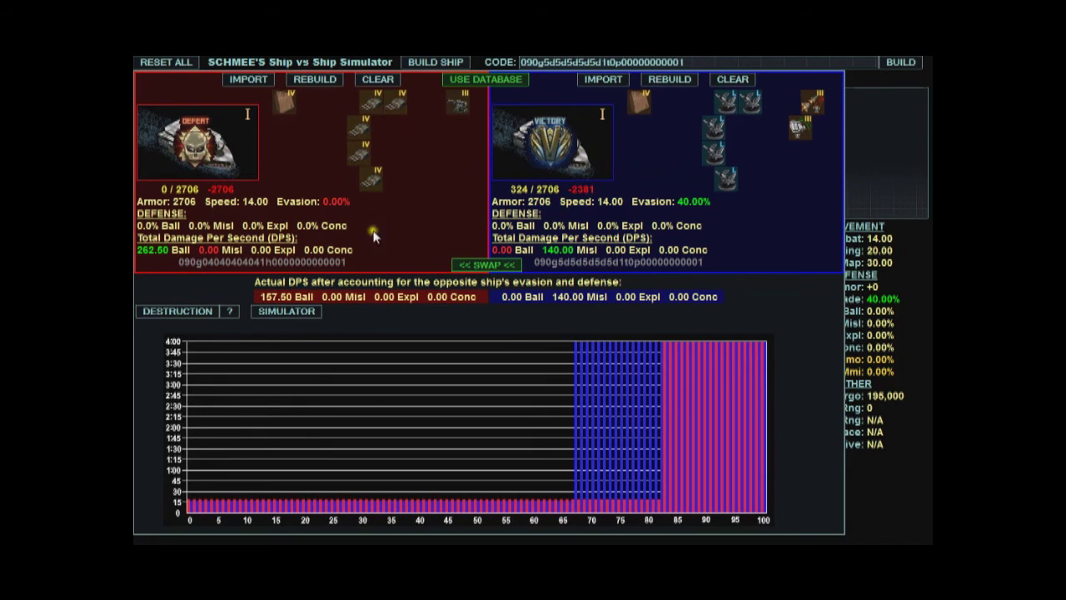
click(164, 189)
click(528, 190)
click(564, 191)
Step: Rebuild the red Sea Wolf with the +40% evade and +15% evade specials and import it again as the red ship
click(315, 81)
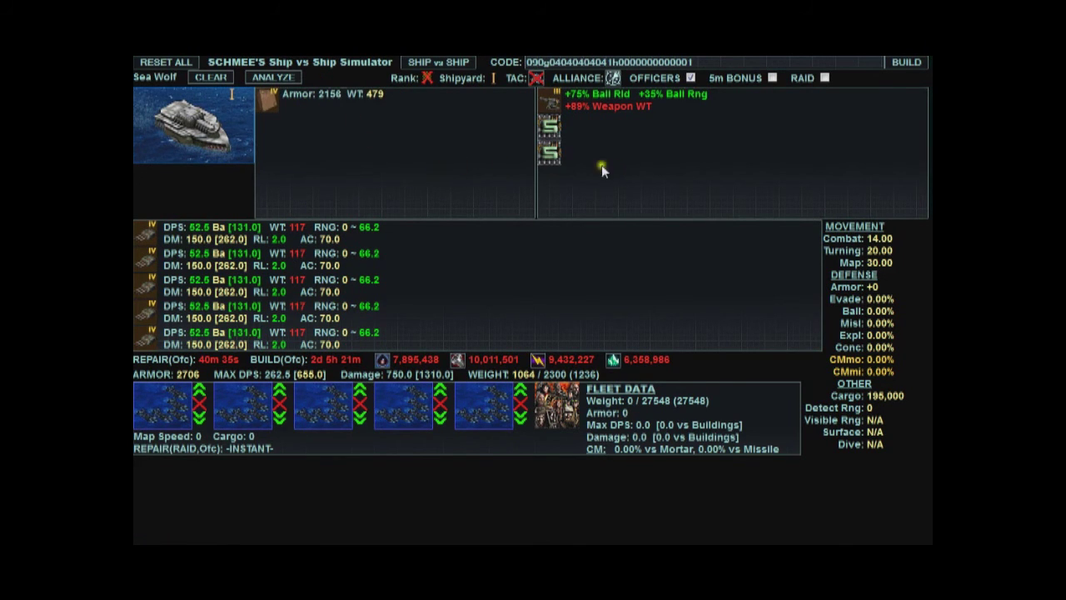
click(549, 127)
click(319, 281)
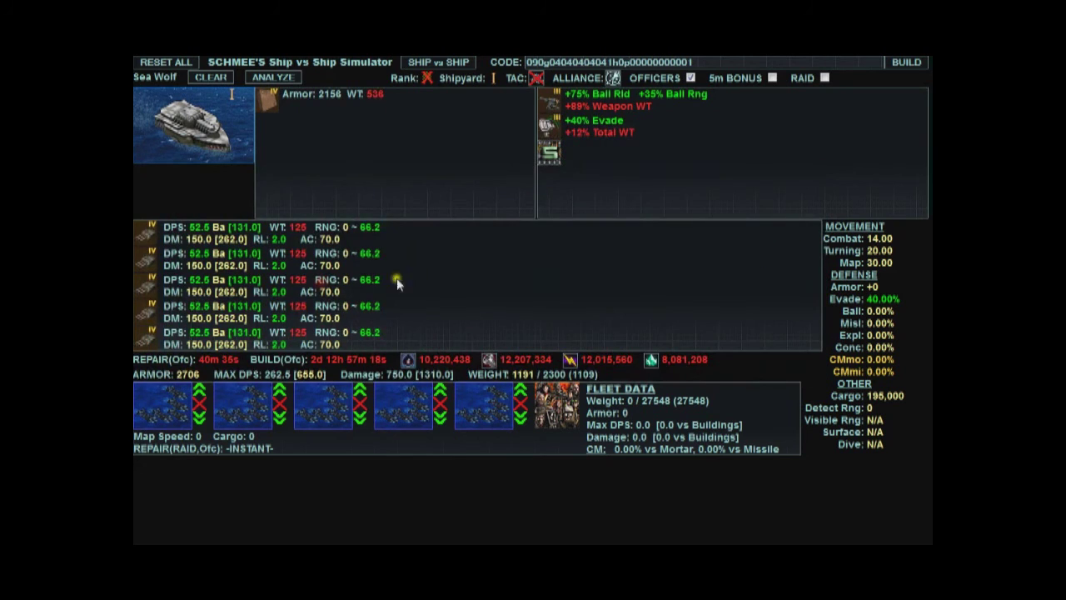
click(550, 153)
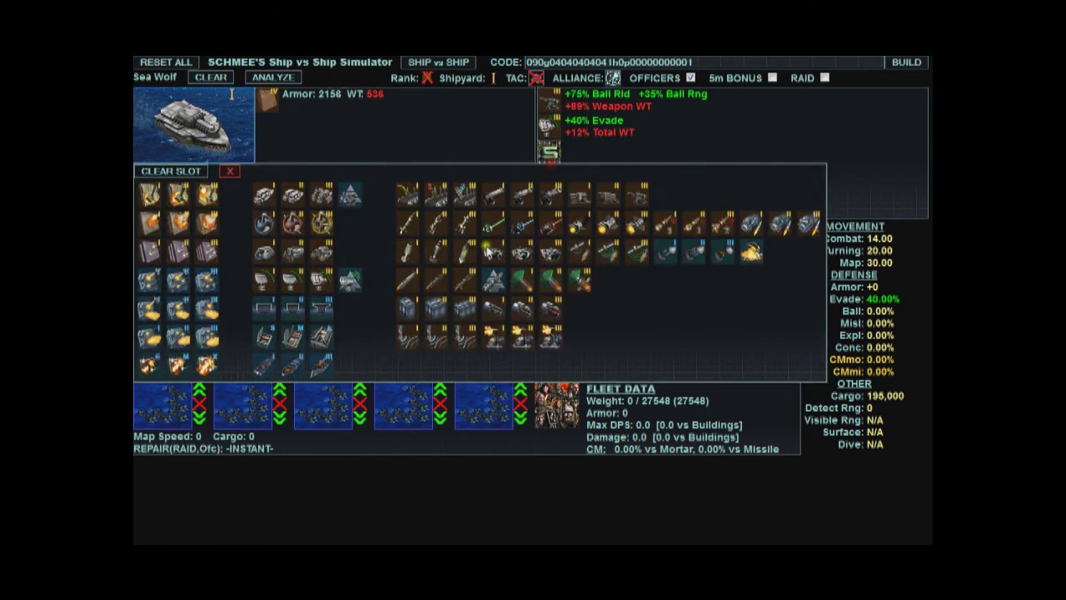
click(351, 282)
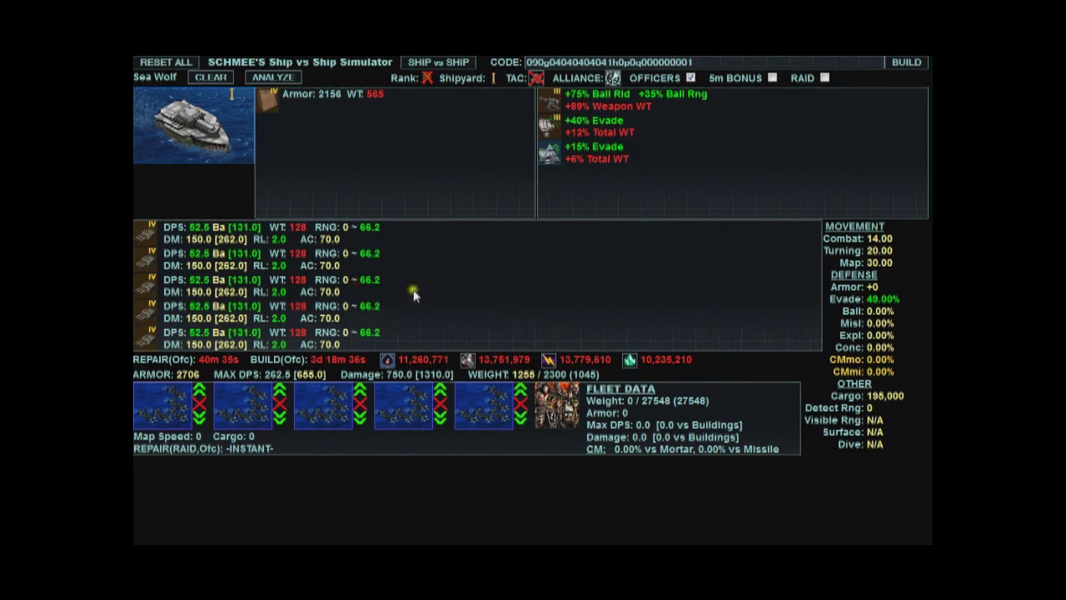
click(437, 63)
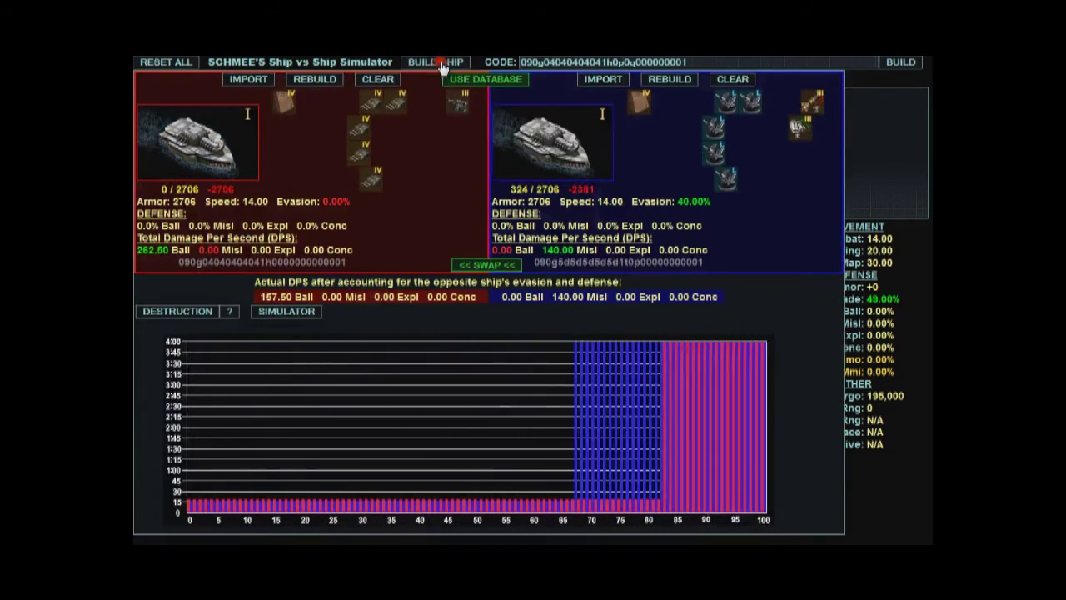
click(256, 83)
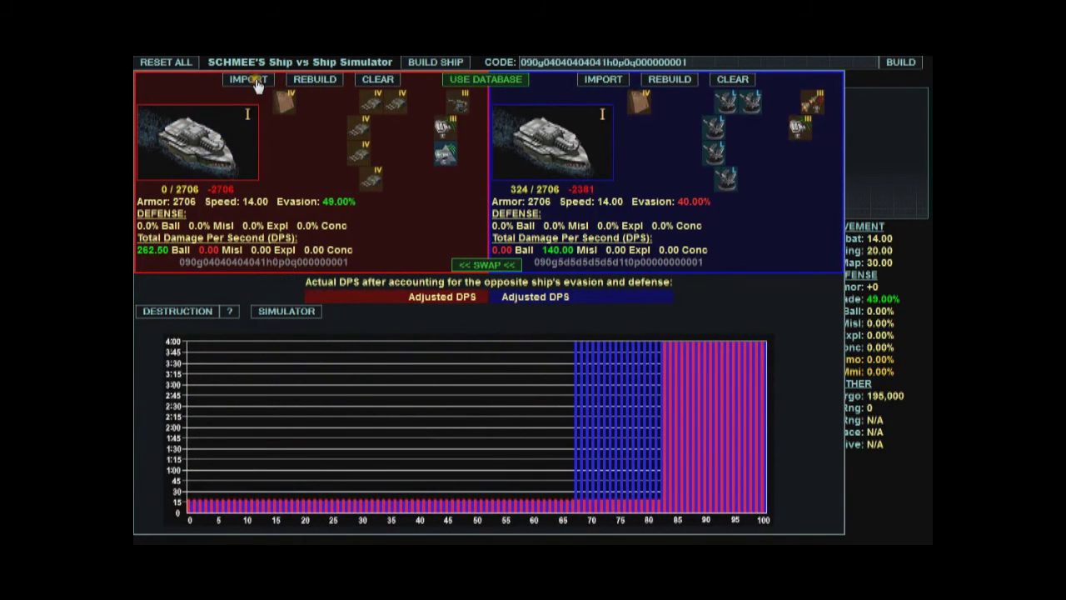
Step: Run the Joust test on the evasive red ship and the blue ship, and close the combat simulator
click(282, 312)
click(402, 65)
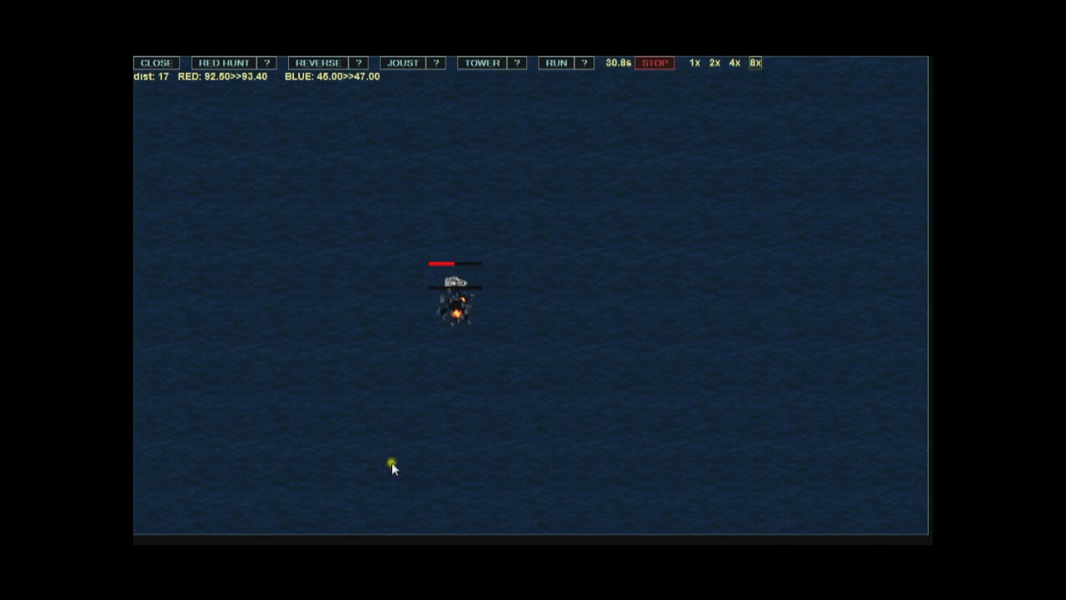
click(155, 63)
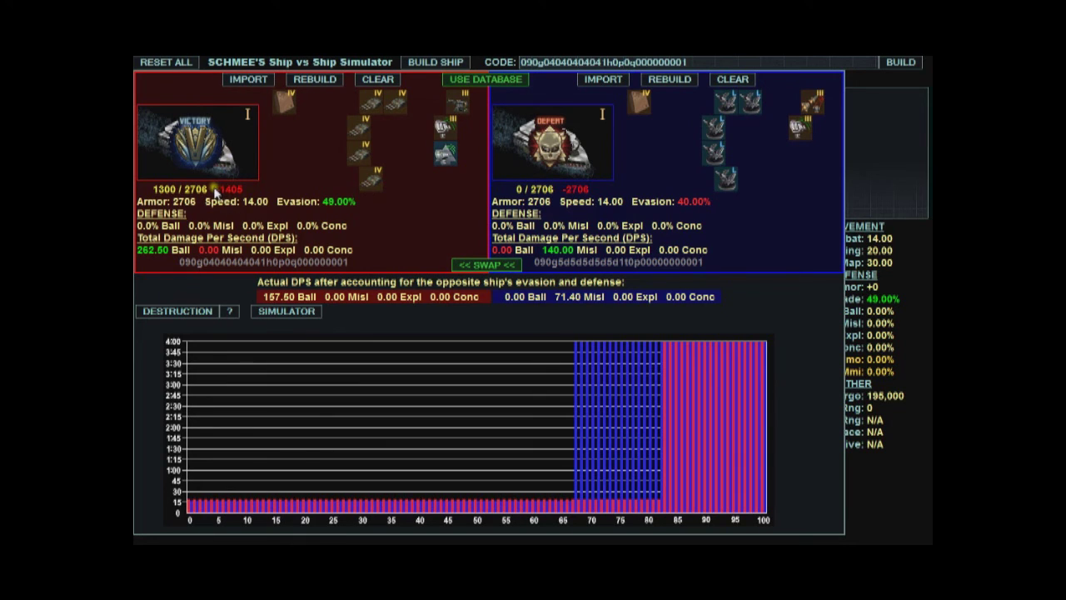
Step: Check the red ship's armor loss and the blue ship's result after the Joust test
drag(210, 189, 257, 191)
click(290, 192)
mouse_move(600, 137)
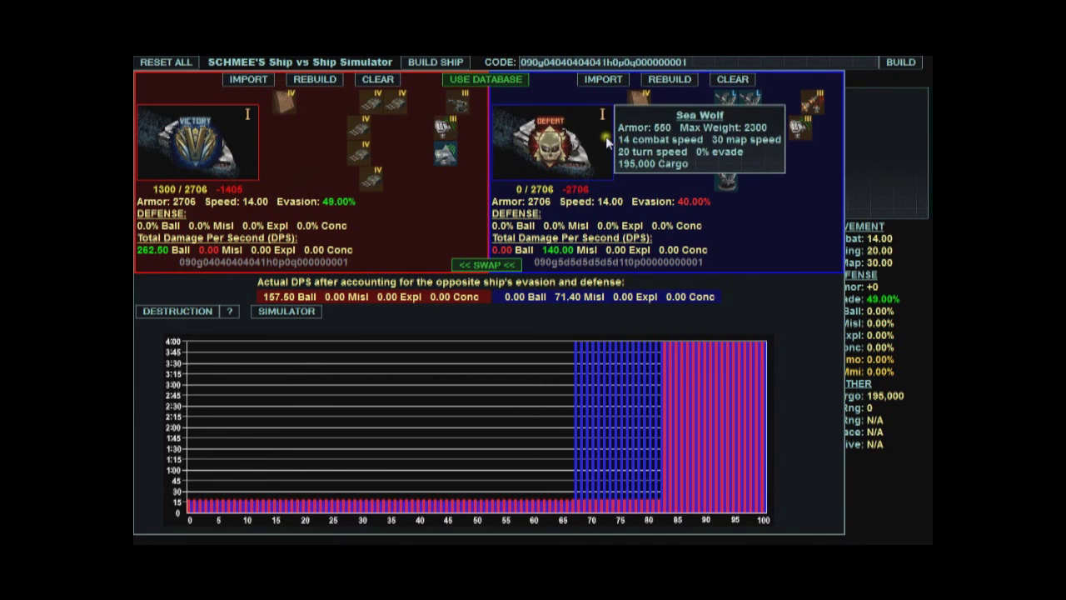